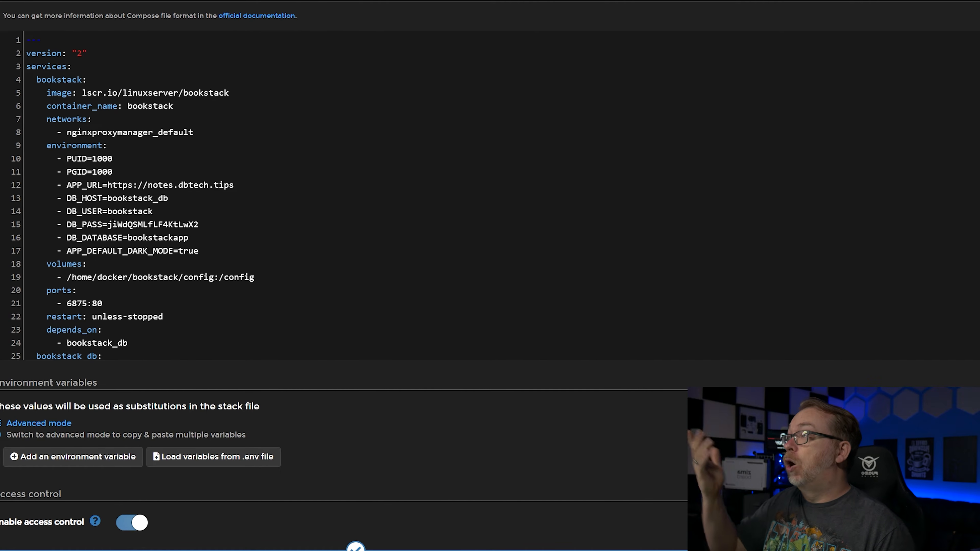
- Review the bookstack service's database connection, dark mode, config volume, port mapping and depends_on settings in the Compose file
{"action": "scroll", "coordinate": [490, 195], "scroll_direction": "down", "scroll_amount": 2}
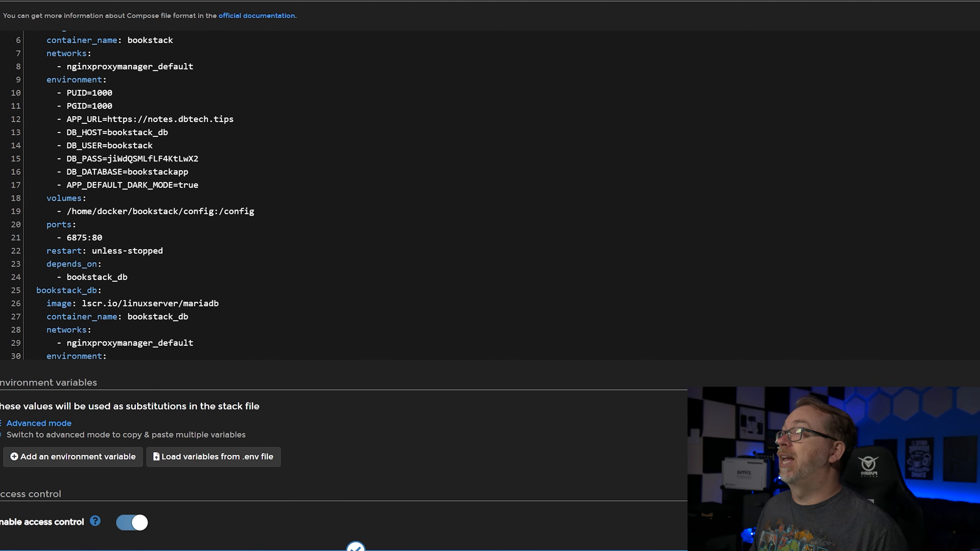
{"action": "left_click_drag", "start_coordinate": [66, 132], "coordinate": [132, 132]}
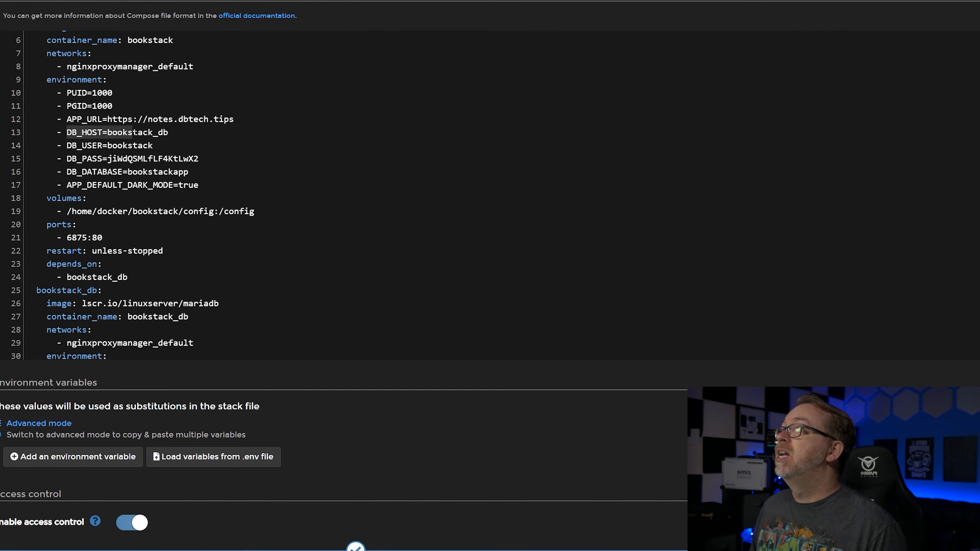
{"action": "double_click", "coordinate": [129, 133]}
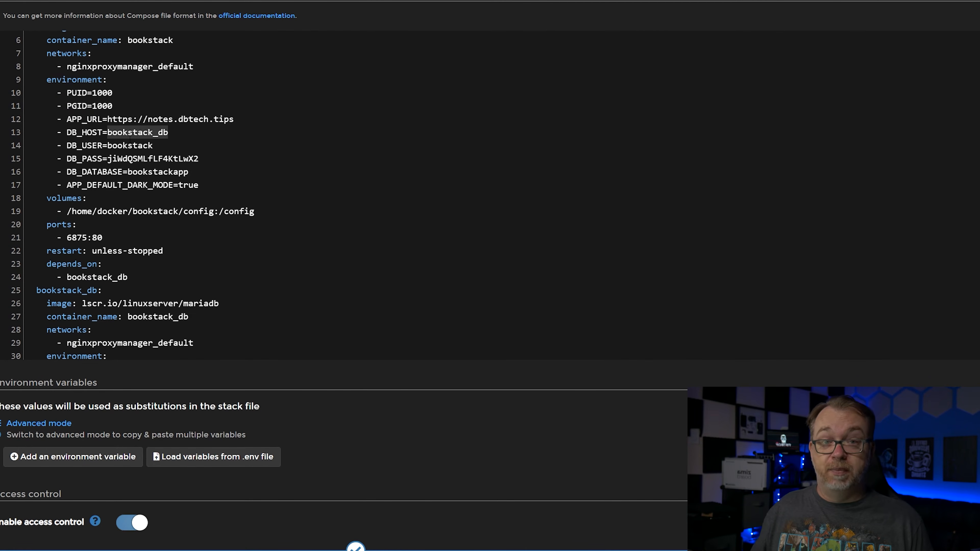
{"action": "double_click", "coordinate": [89, 290]}
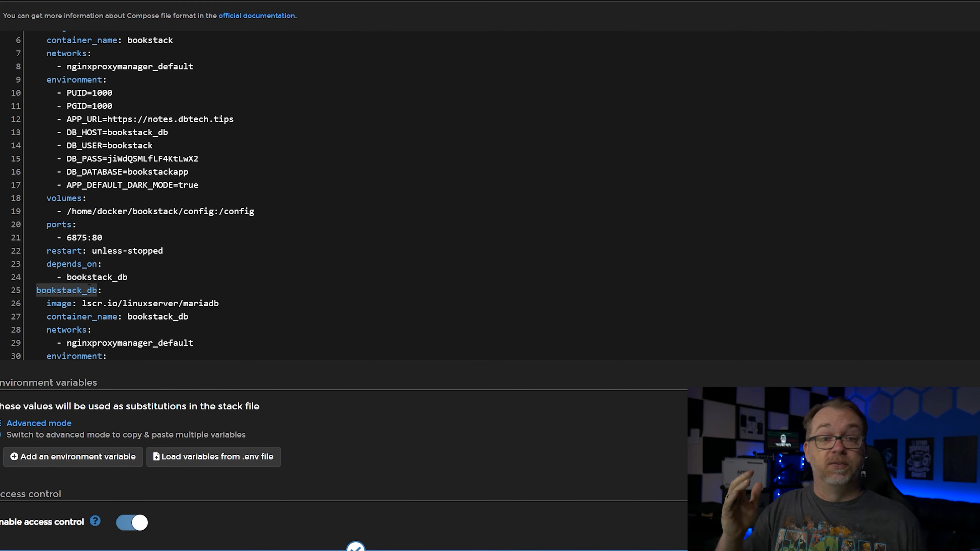
{"action": "left_click", "coordinate": [122, 145]}
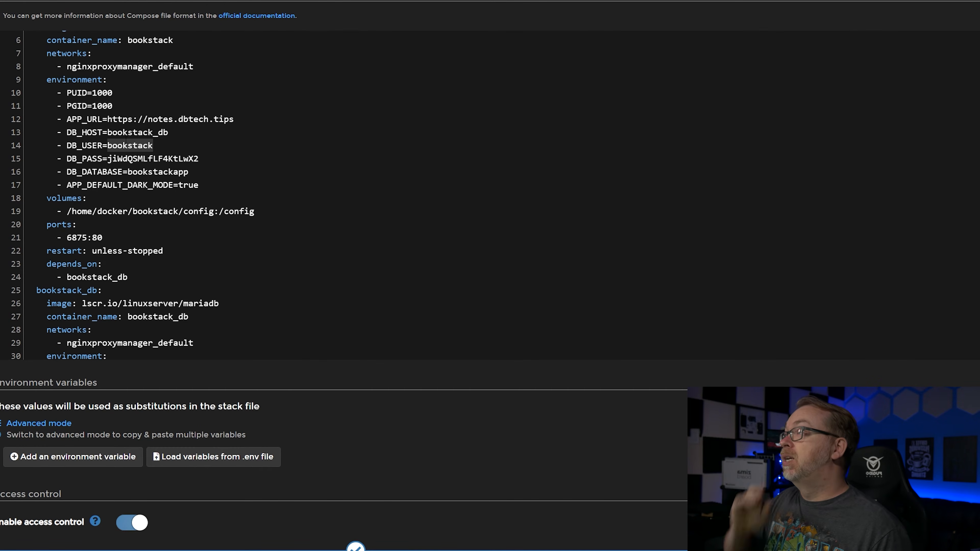
{"action": "left_click", "coordinate": [133, 159]}
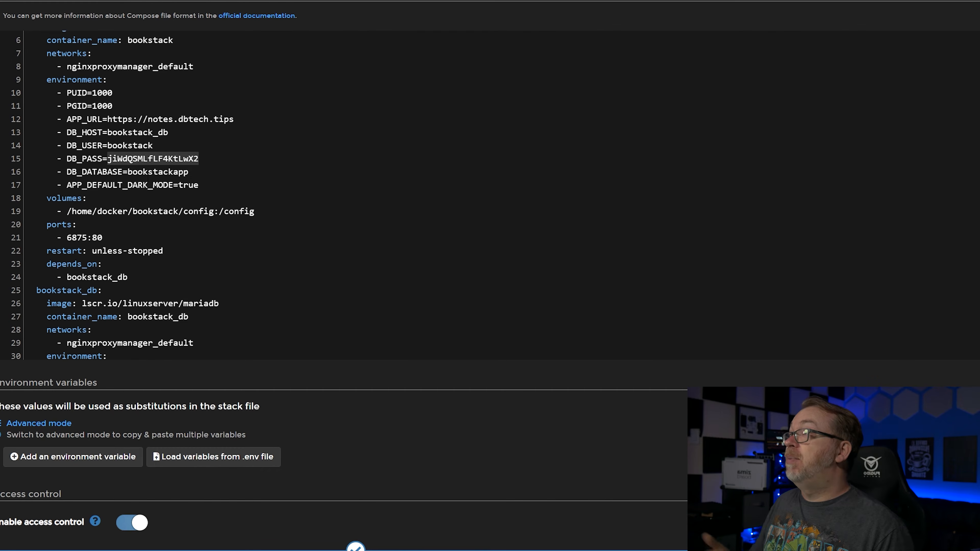
{"action": "double_click", "coordinate": [152, 174]}
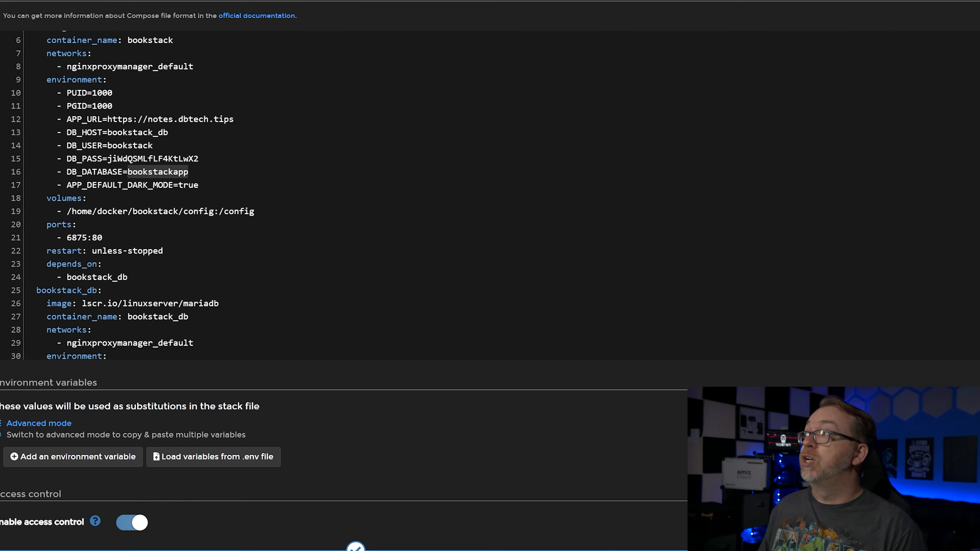
{"action": "double_click", "coordinate": [143, 185]}
{"action": "left_click", "coordinate": [194, 185]}
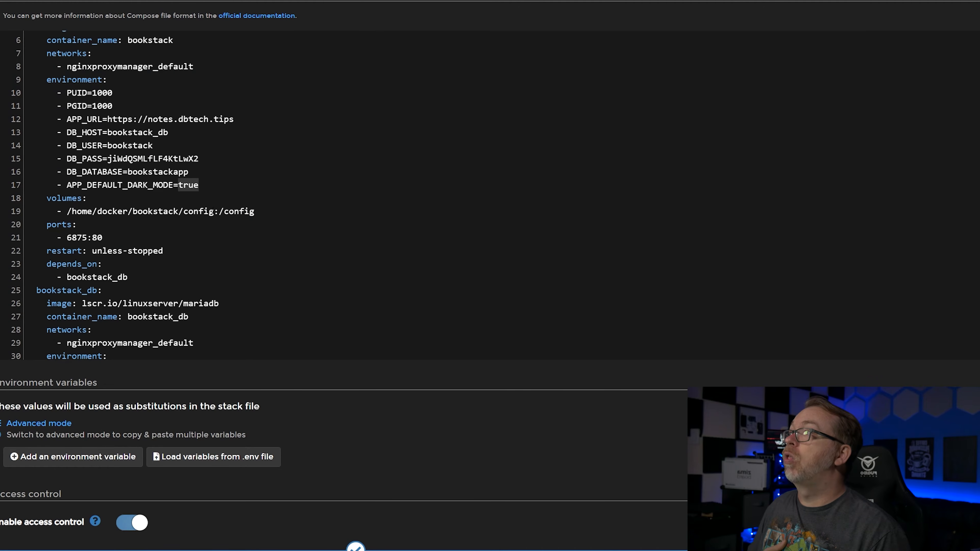
{"action": "left_click_drag", "start_coordinate": [219, 211], "coordinate": [263, 214]}
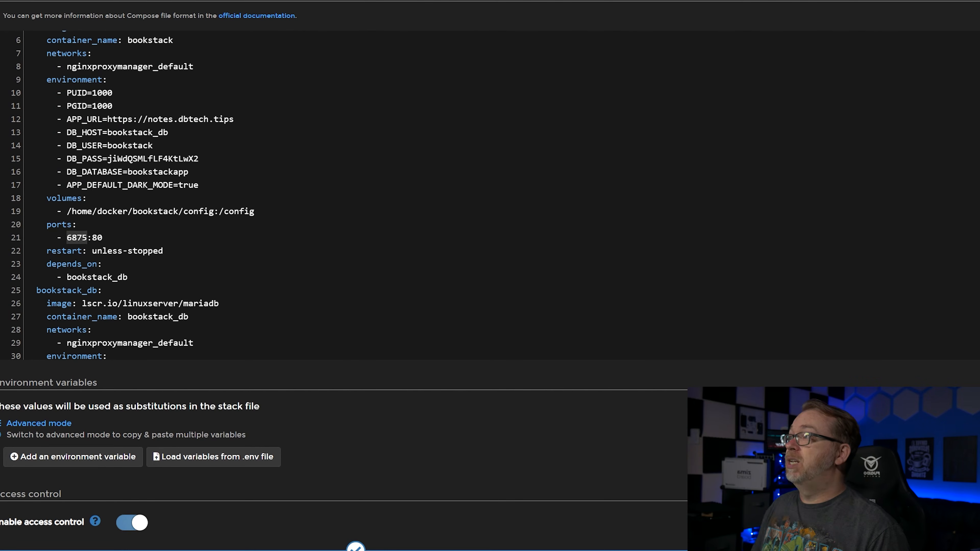
{"action": "double_click", "coordinate": [72, 265]}
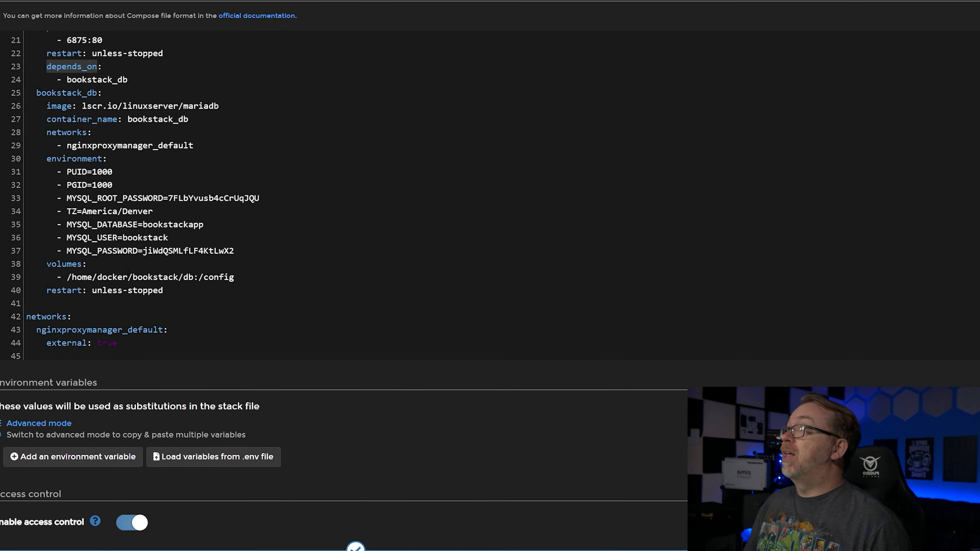
- Examine the bookstack_db service definition, including its container name and nginxproxymanager_default network
{"action": "double_click", "coordinate": [74, 93]}
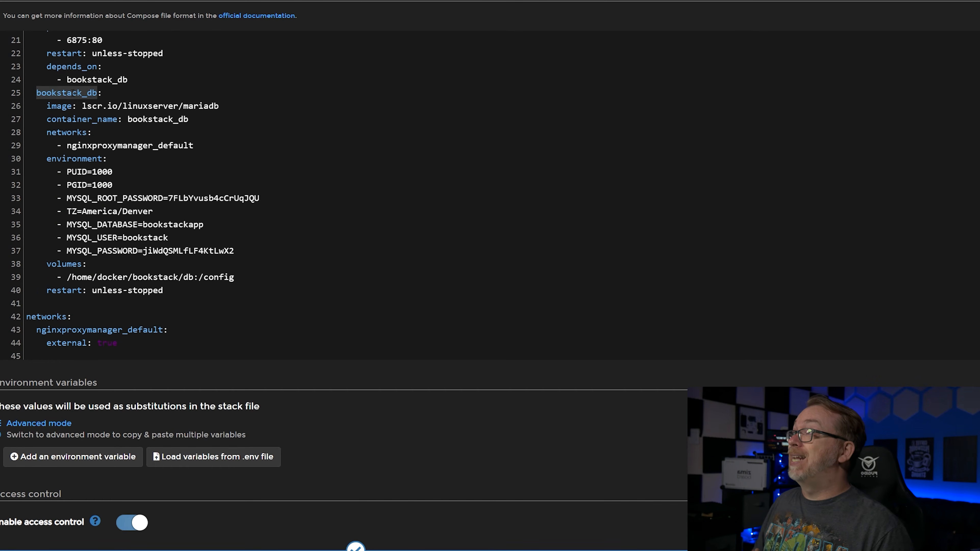
{"action": "scroll", "coordinate": [74, 93], "scroll_direction": "up", "scroll_amount": 3}
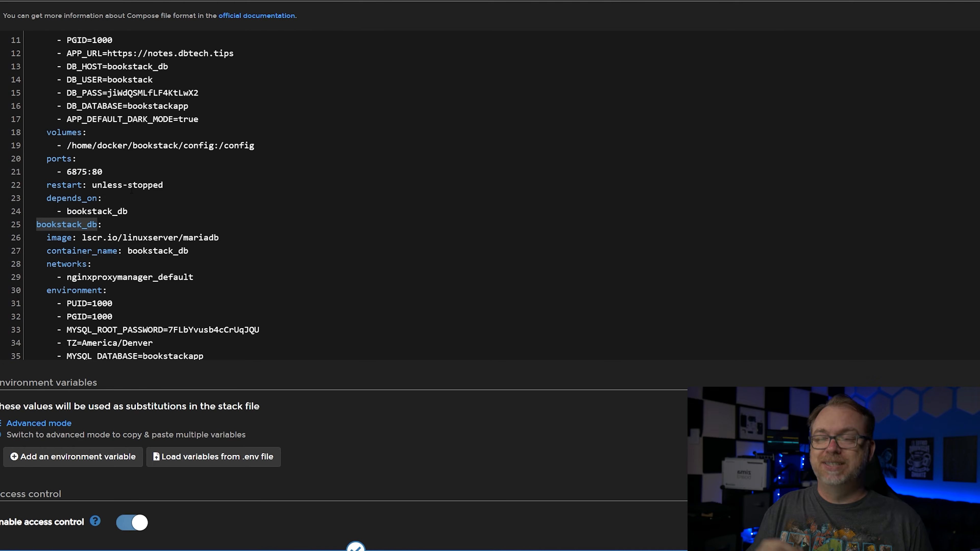
{"action": "scroll", "coordinate": [149, 245], "scroll_direction": "down", "scroll_amount": 2}
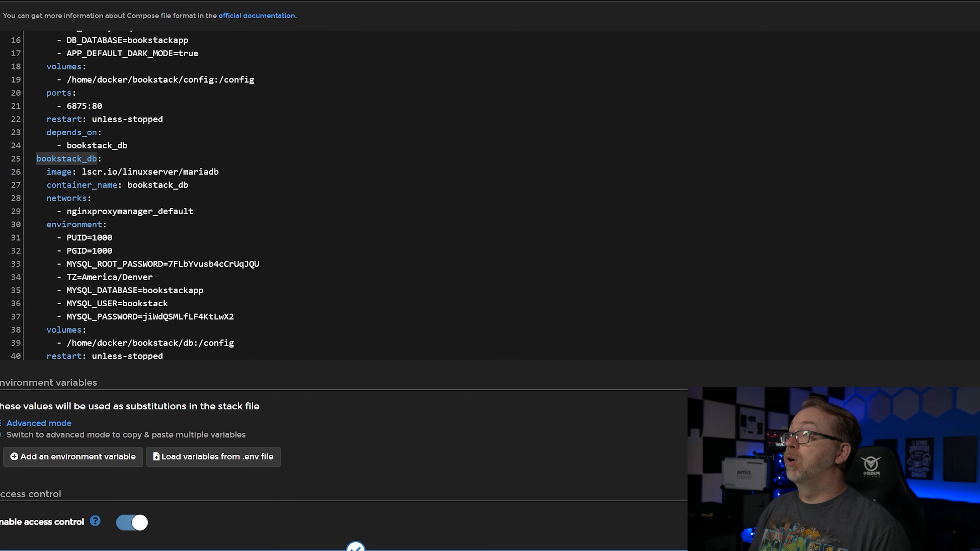
{"action": "left_click_drag", "start_coordinate": [128, 185], "coordinate": [189, 185]}
{"action": "left_click_drag", "start_coordinate": [46, 199], "coordinate": [194, 206]}
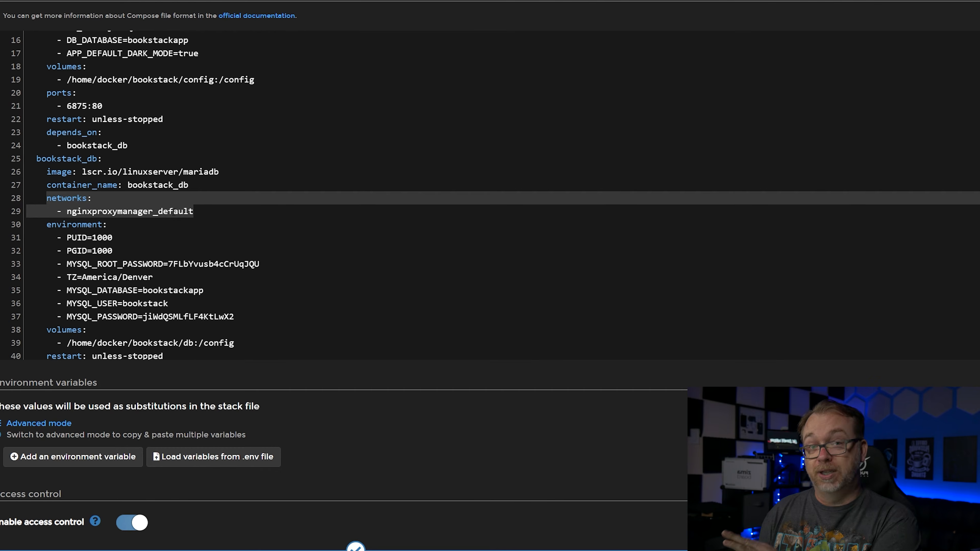
{"action": "scroll", "coordinate": [197, 192], "scroll_direction": "down", "scroll_amount": 2}
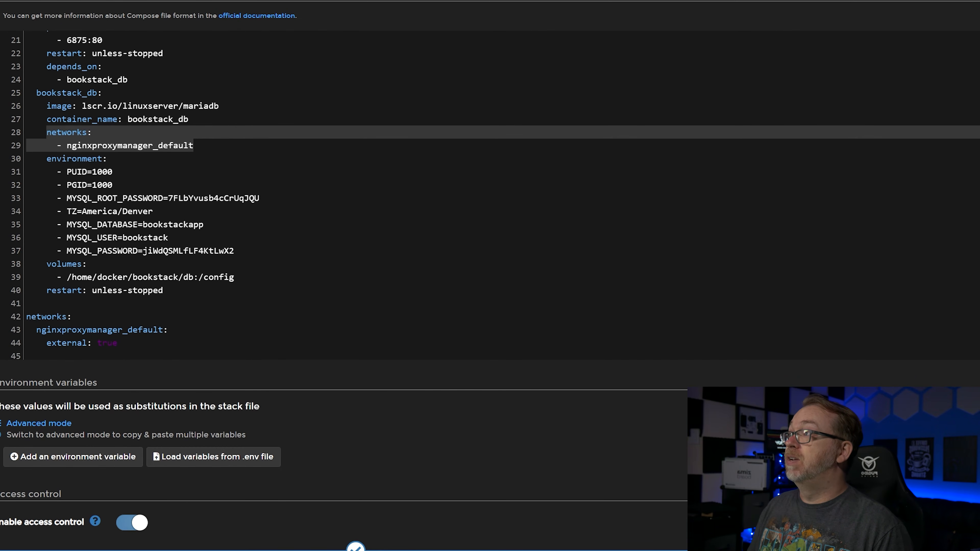
- Compare the bookstack_db MySQL password and volume path with the bookstack service, and check the nginxproxymanager_default network declarations
{"action": "left_click_drag", "start_coordinate": [143, 251], "coordinate": [205, 252]}
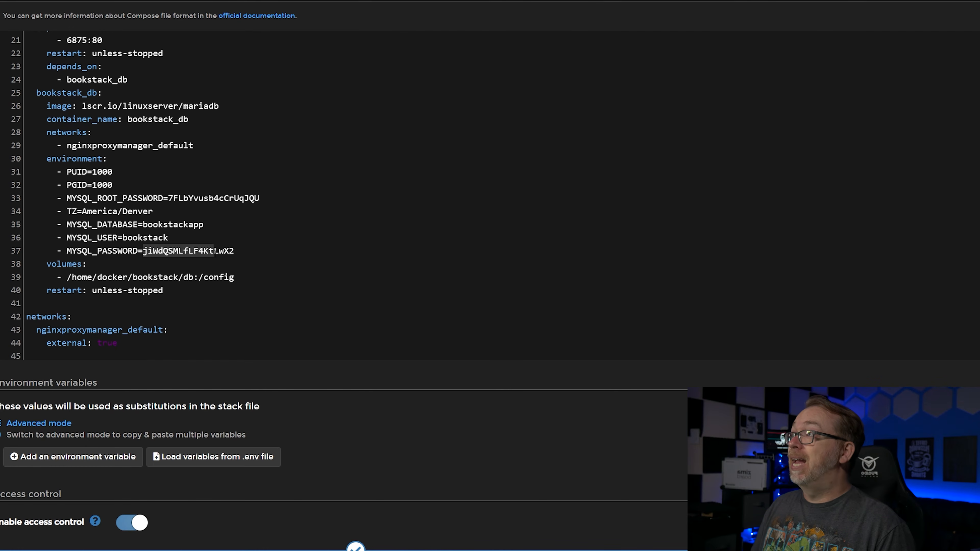
{"action": "scroll", "coordinate": [163, 231], "scroll_direction": "up", "scroll_amount": 7}
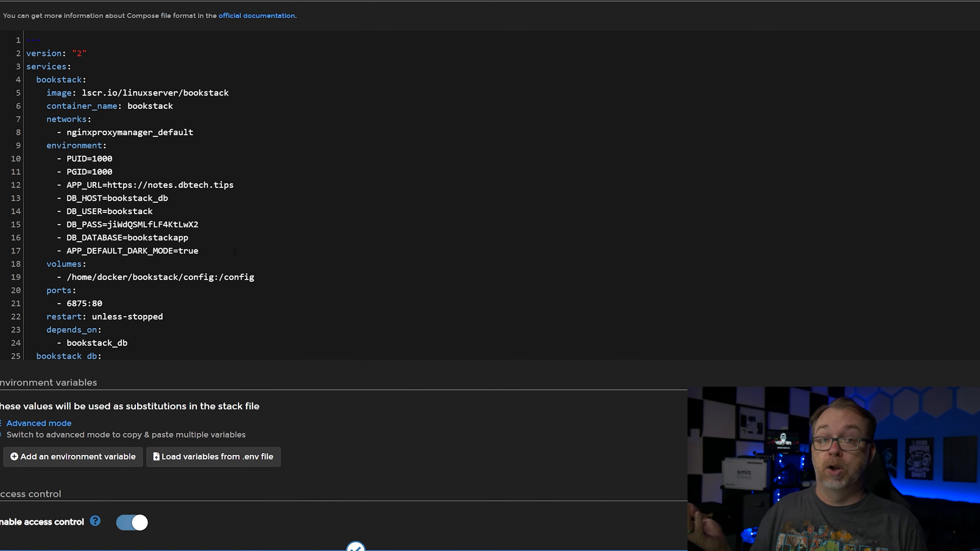
{"action": "scroll", "coordinate": [235, 252], "scroll_direction": "down", "scroll_amount": 7}
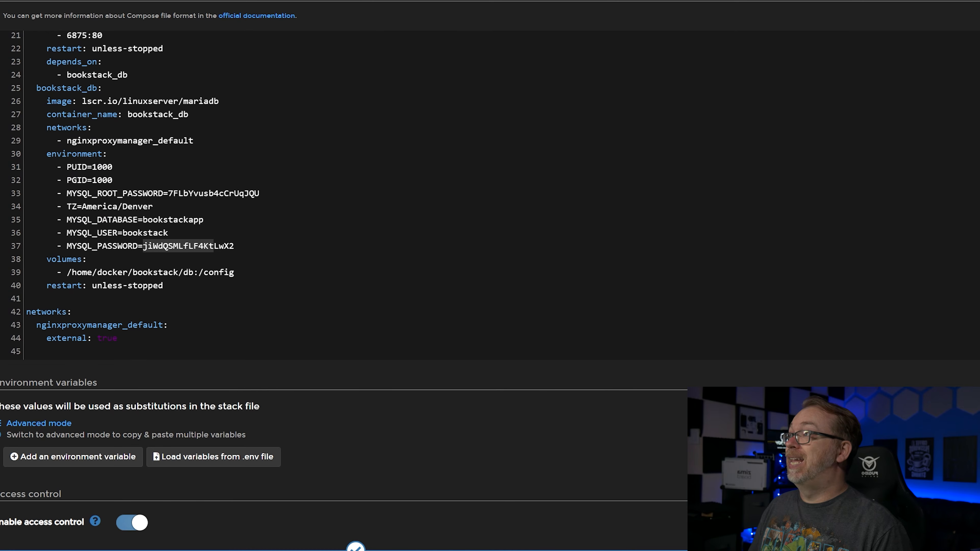
{"action": "left_click", "coordinate": [184, 272]}
{"action": "scroll", "coordinate": [198, 215], "scroll_direction": "up", "scroll_amount": 4}
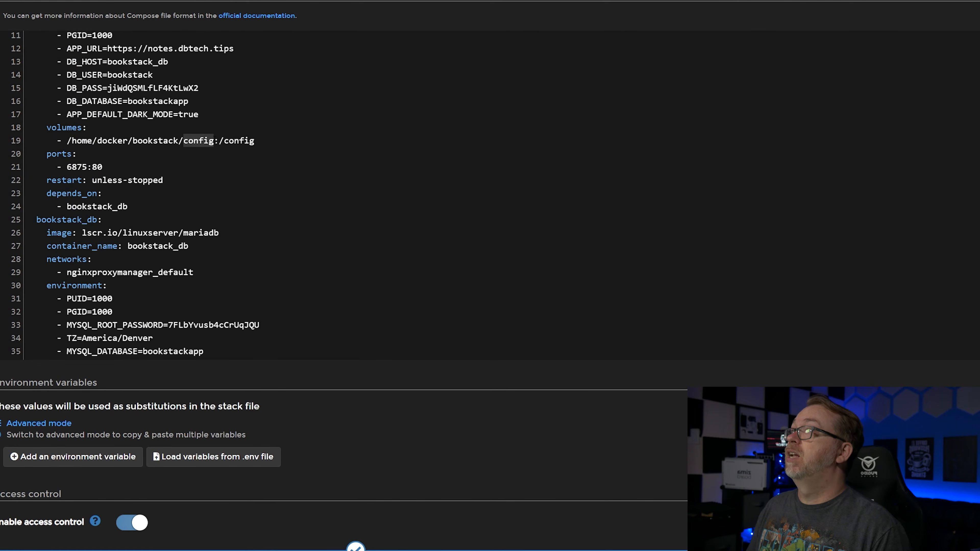
{"action": "scroll", "coordinate": [231, 193], "scroll_direction": "down", "scroll_amount": 4}
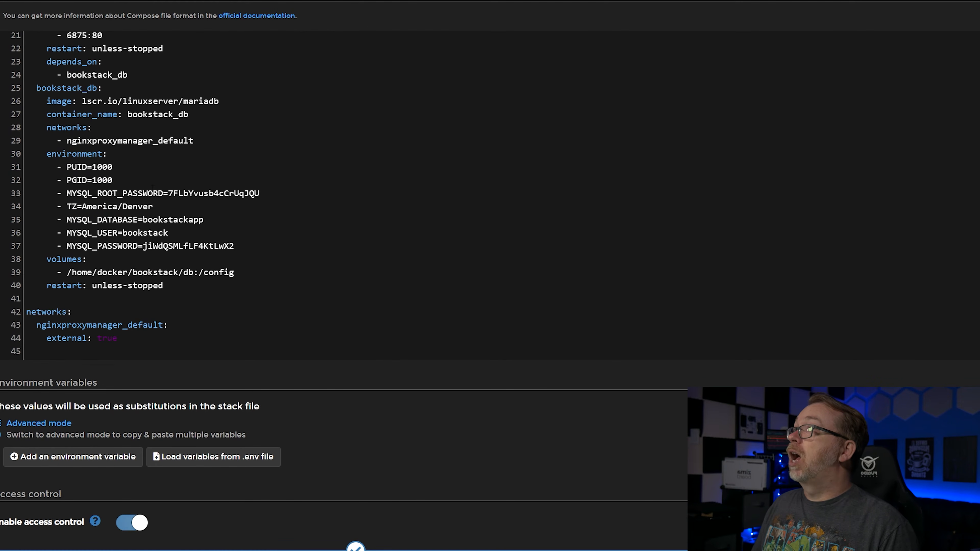
{"action": "left_click_drag", "start_coordinate": [47, 127], "coordinate": [210, 140]}
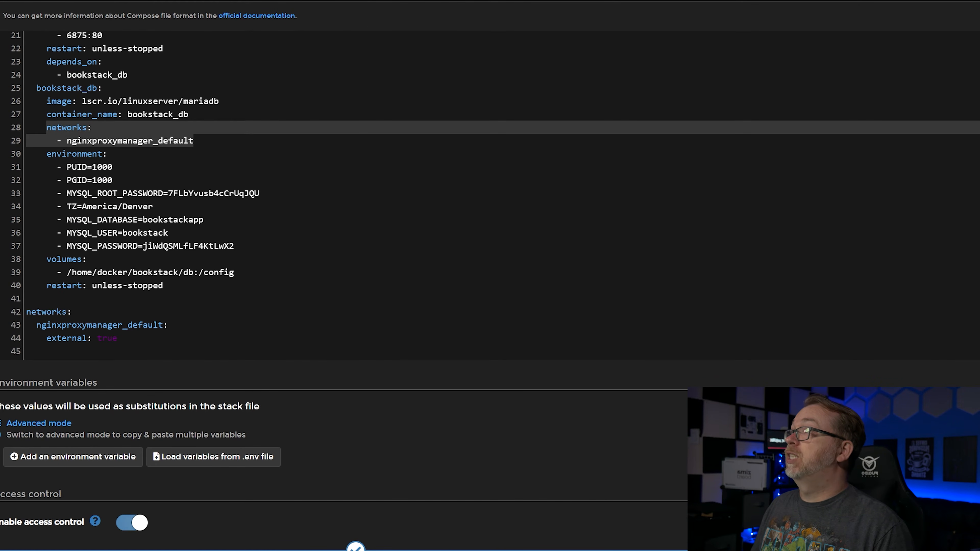
{"action": "left_click_drag", "start_coordinate": [169, 325], "coordinate": [27, 312]}
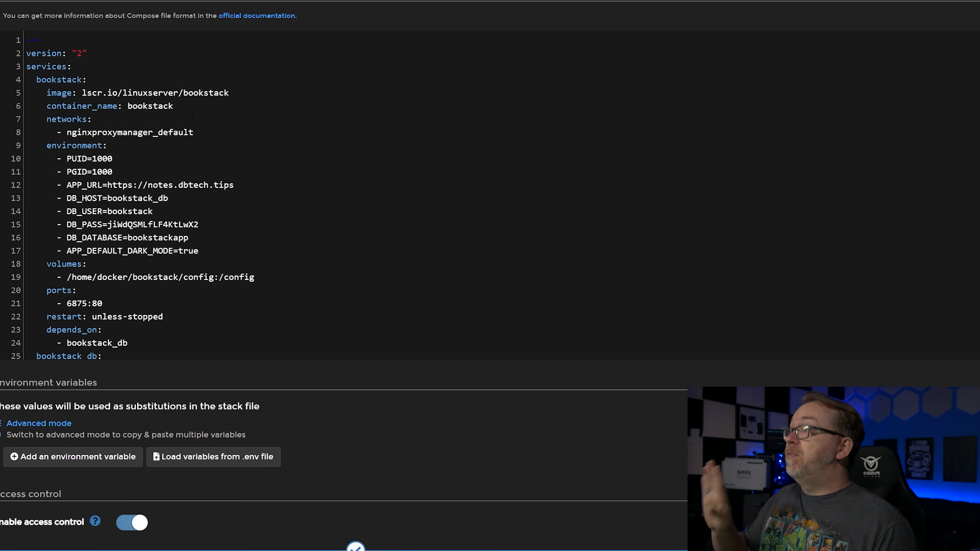
- Deploy the bookstack stack with access control enabled and management restricted to administrators
{"action": "scroll", "coordinate": [193, 115], "scroll_direction": "down", "scroll_amount": 7}
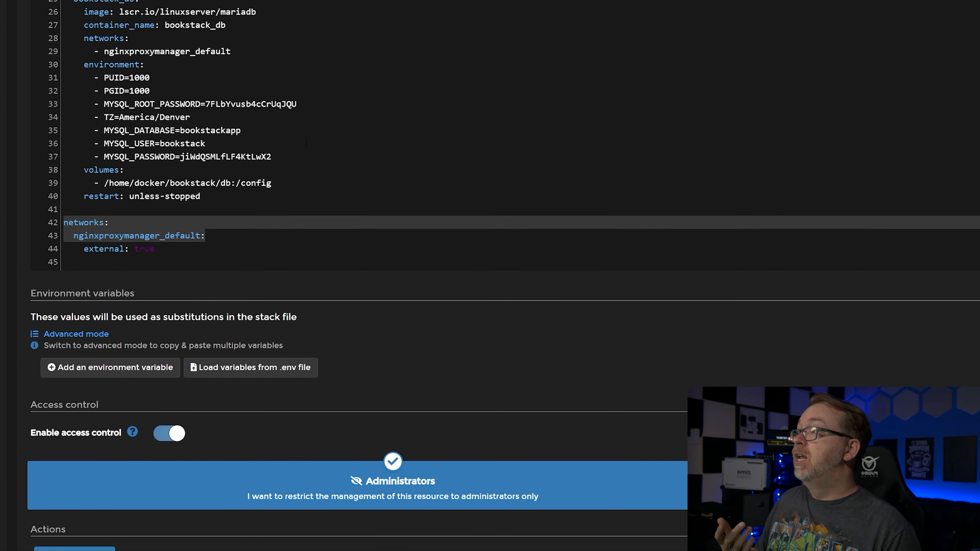
{"action": "scroll", "coordinate": [307, 143], "scroll_direction": "down", "scroll_amount": 2}
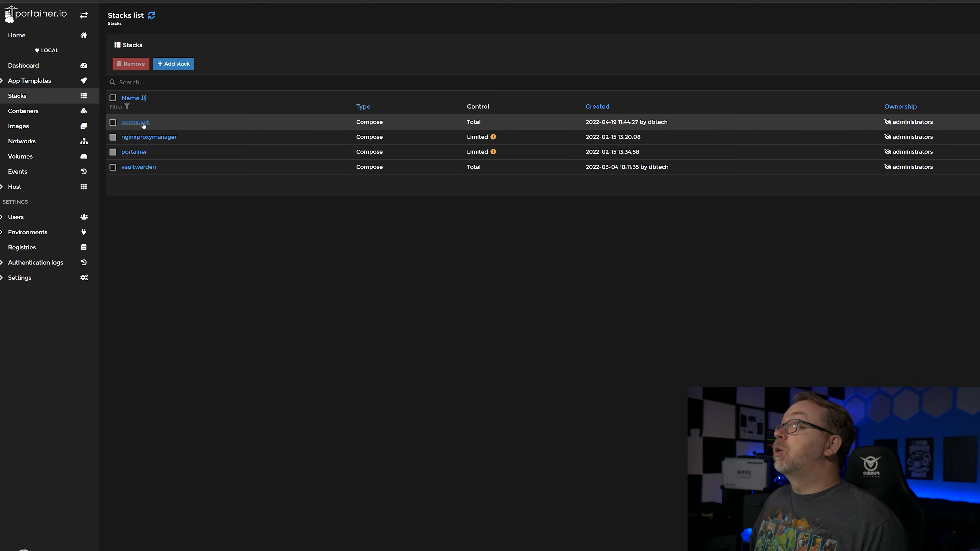
- Open the bookstack stack and inspect the bookstack container's logs for completed migrations and started services
{"action": "left_click", "coordinate": [135, 122]}
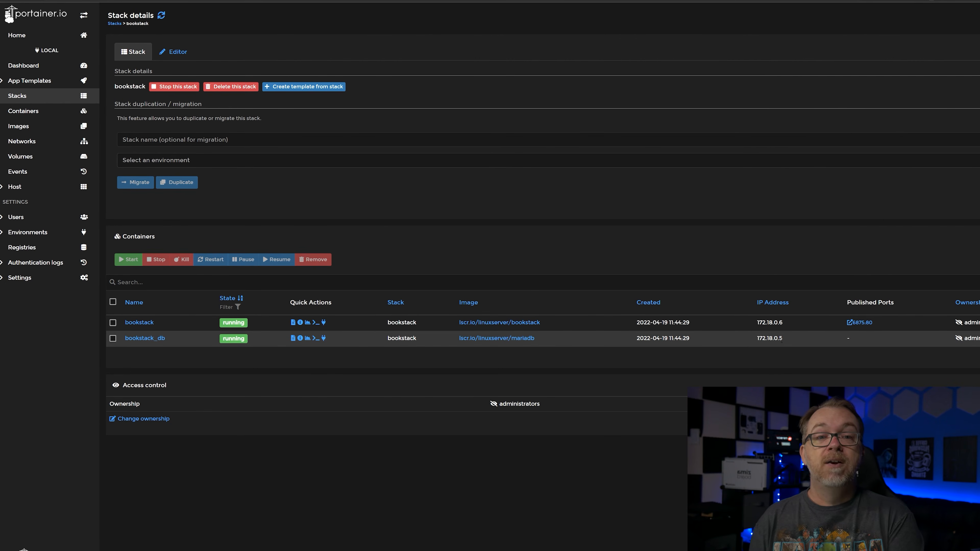
{"action": "left_click", "coordinate": [293, 324]}
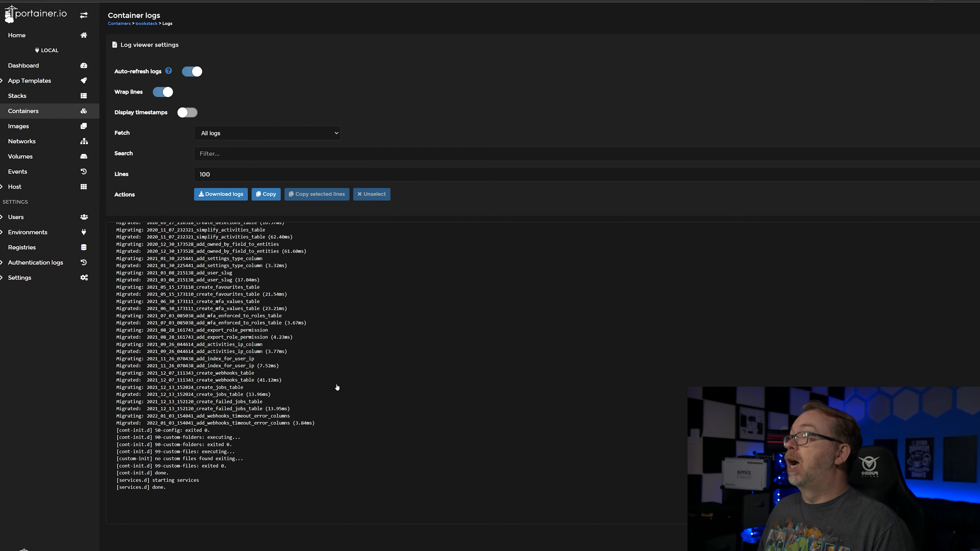
{"action": "scroll", "coordinate": [222, 366], "scroll_direction": "up", "scroll_amount": 10}
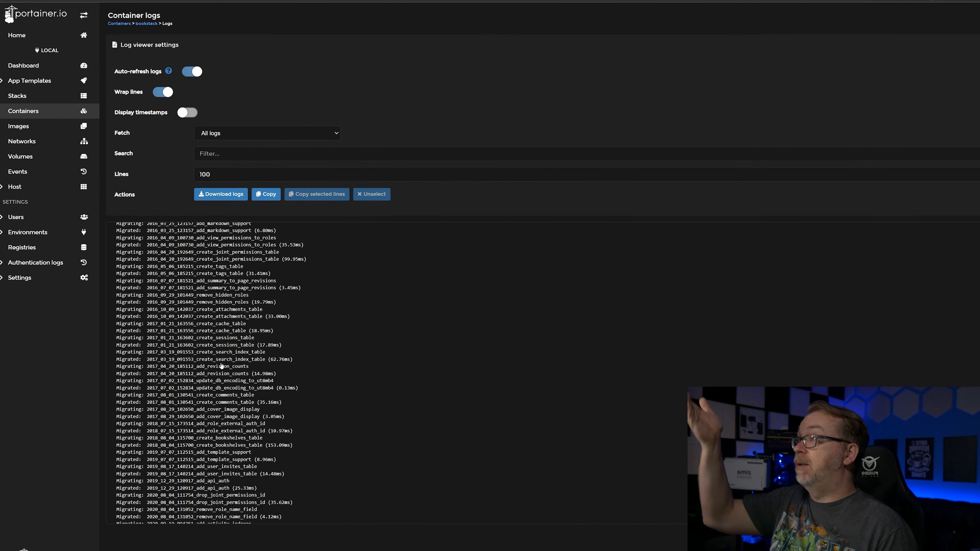
{"action": "scroll", "coordinate": [222, 366], "scroll_direction": "down", "scroll_amount": 8}
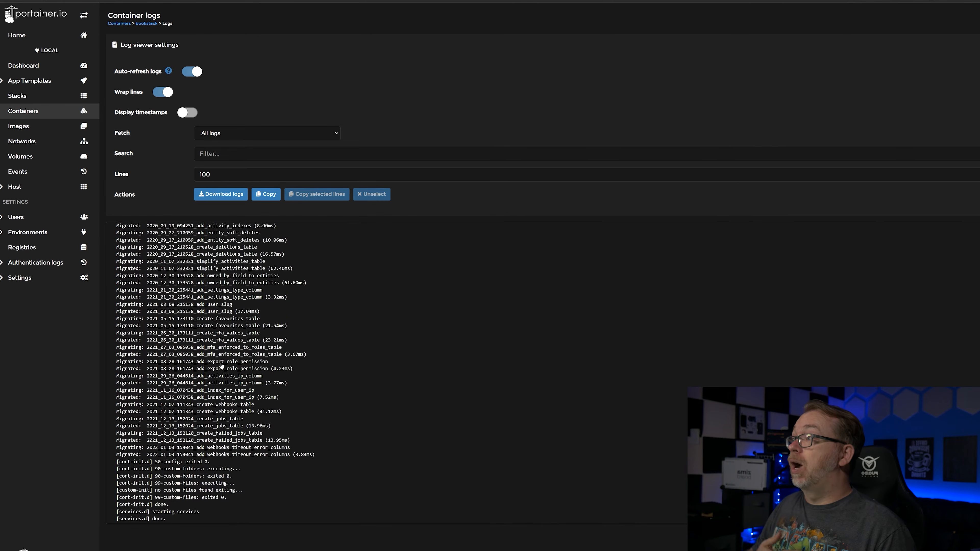
{"action": "scroll", "coordinate": [222, 366], "scroll_direction": "down", "scroll_amount": 1}
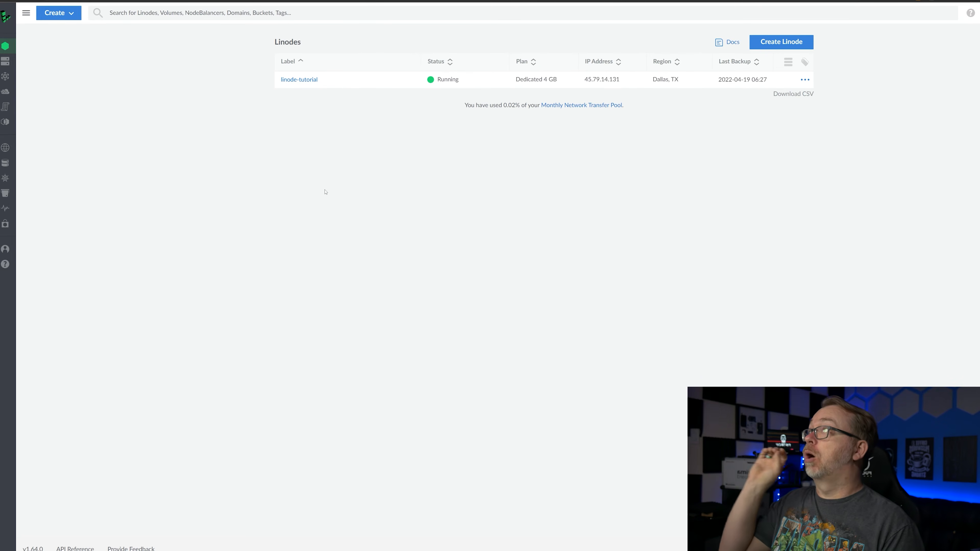
- Switch to Linode and open the DNS records of the dbtech.tips domain
{"action": "mouse_move", "coordinate": [15, 91]}
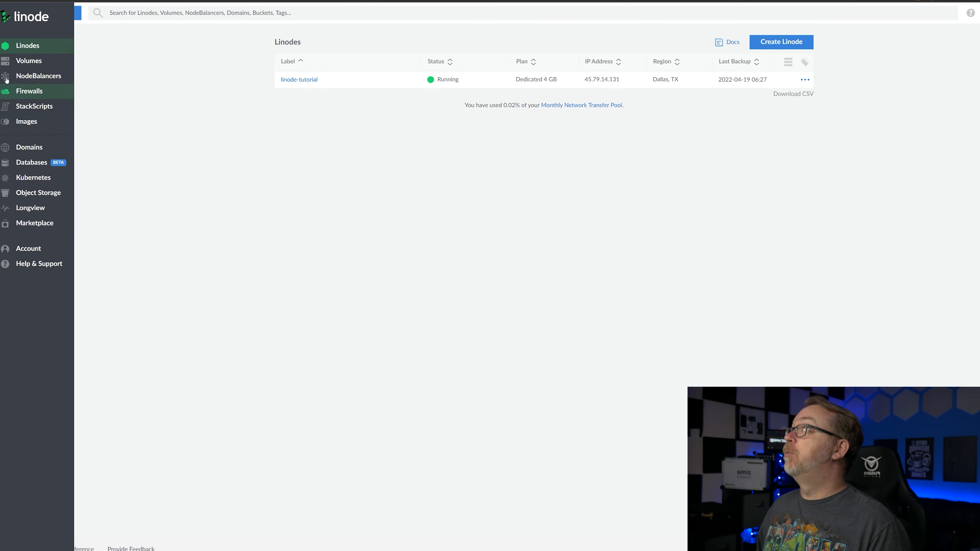
{"action": "left_click", "coordinate": [31, 148]}
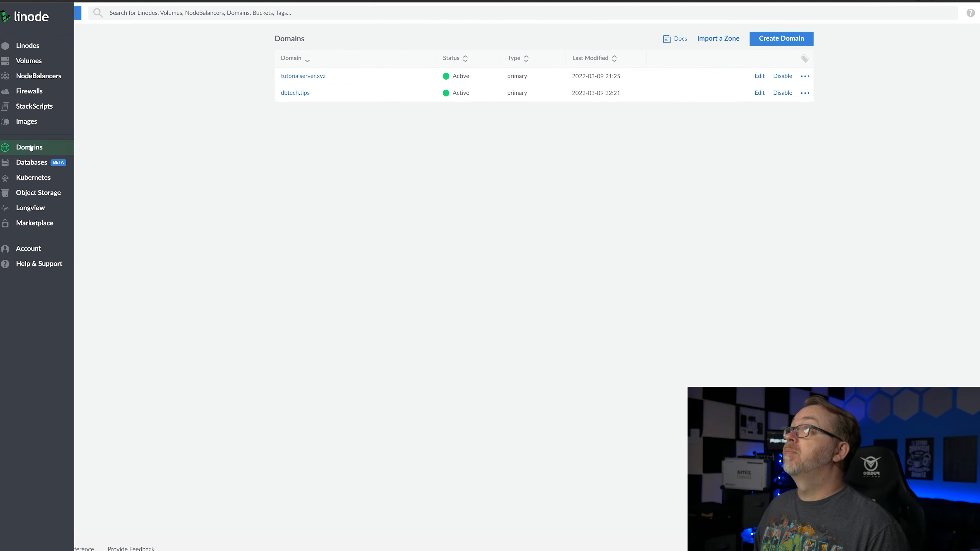
{"action": "left_click", "coordinate": [300, 93]}
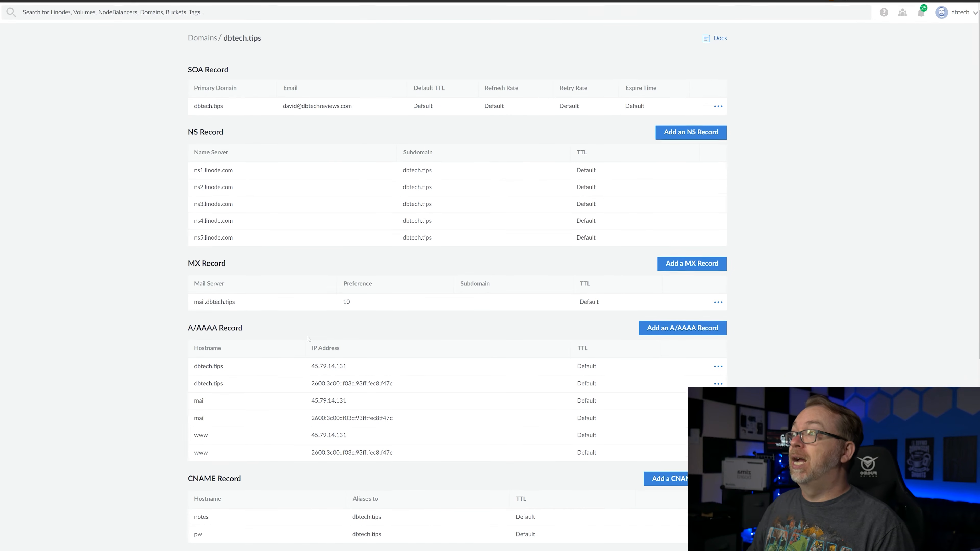
- Draft a CNAME record with hostname notes and alias @ for dbtech.tips, and close the form without saving
{"action": "scroll", "coordinate": [304, 414], "scroll_direction": "down", "scroll_amount": 1}
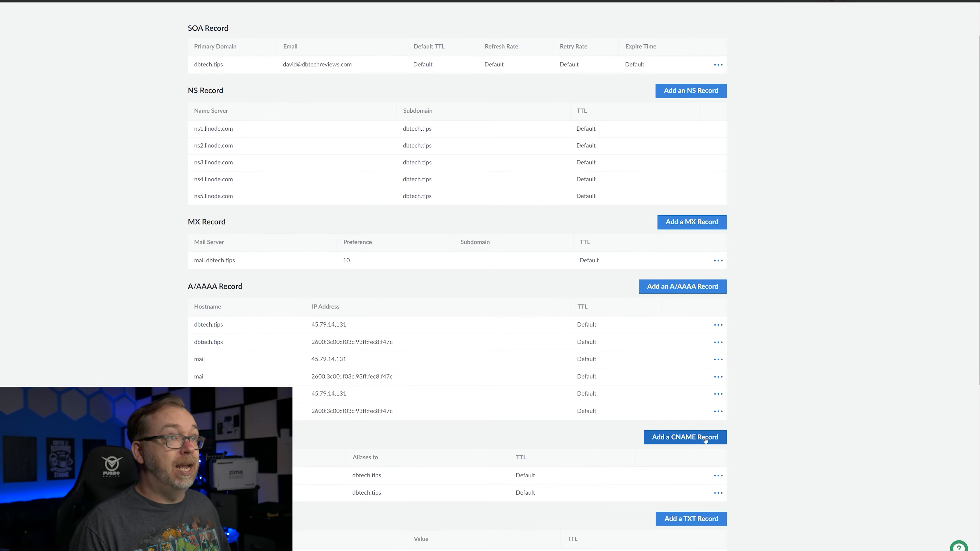
{"action": "left_click", "coordinate": [706, 441]}
{"action": "left_click", "coordinate": [821, 55]}
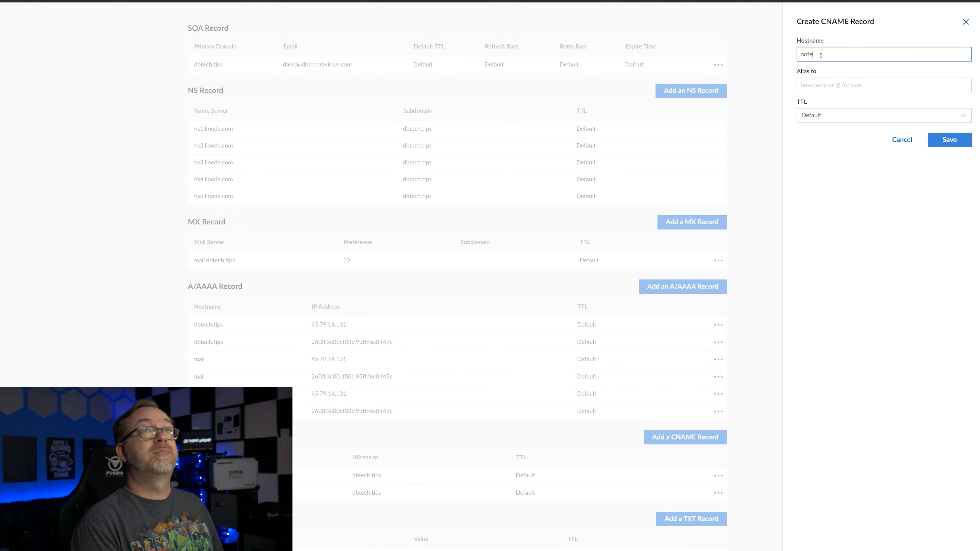
{"action": "left_click", "coordinate": [824, 83]}
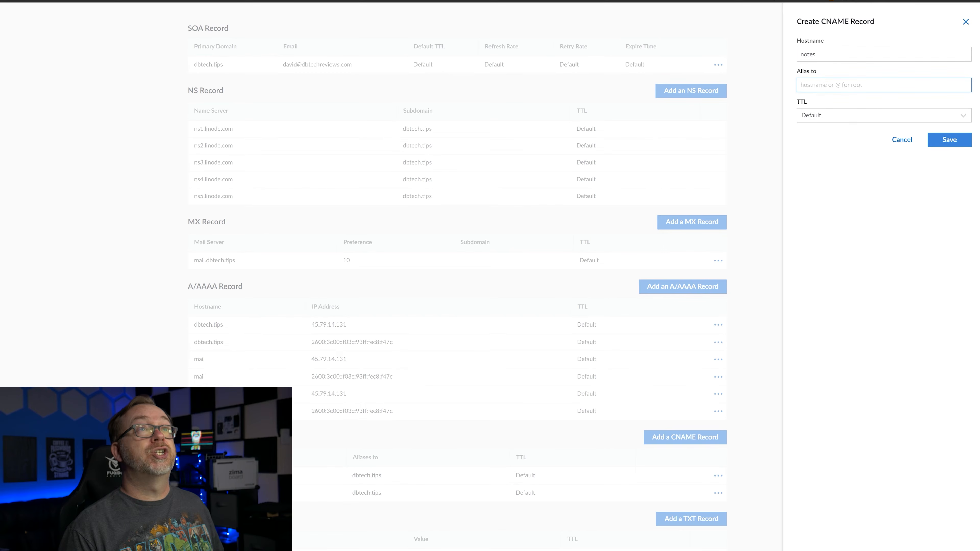
{"action": "type", "text": "#"}
{"action": "key", "text": "BackSpace"}
{"action": "type", "text": "@"}
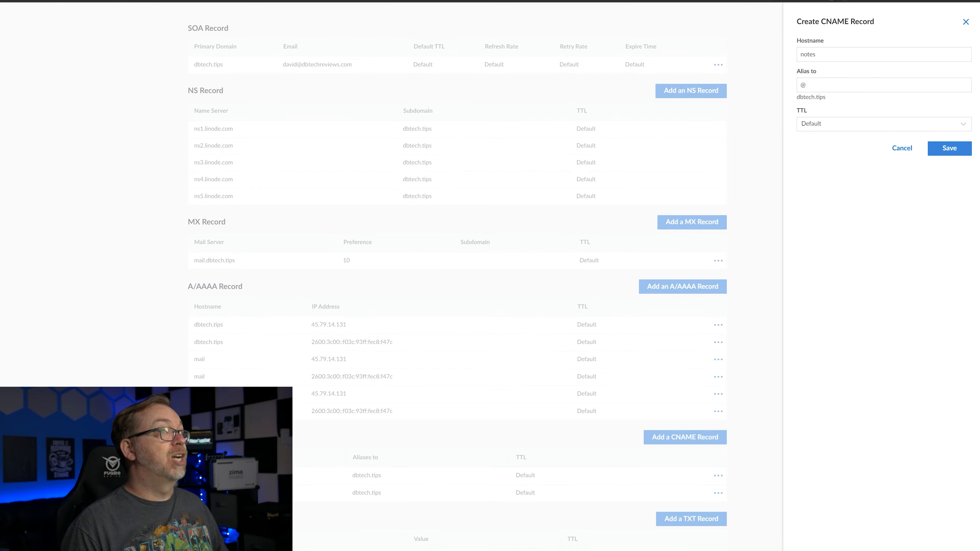
{"action": "left_click", "coordinate": [966, 22]}
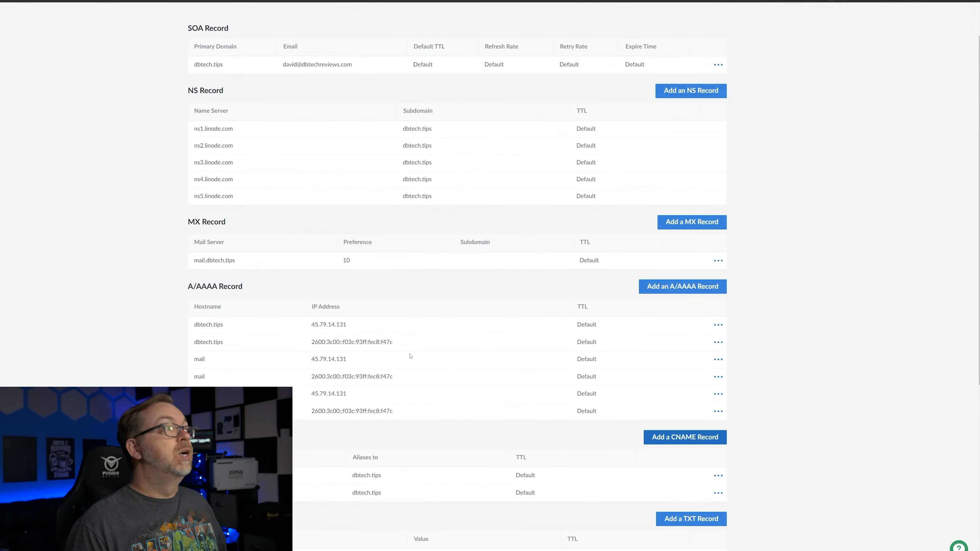
- Check the hostname and alias of the existing notes entry among the domain's CNAME records
{"action": "scroll", "coordinate": [264, 296], "scroll_direction": "down", "scroll_amount": 5}
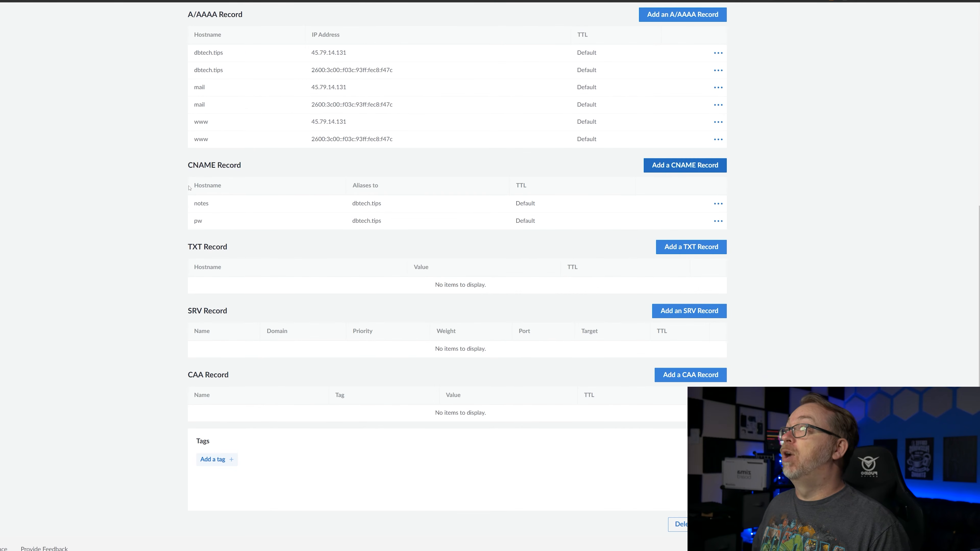
{"action": "double_click", "coordinate": [201, 204]}
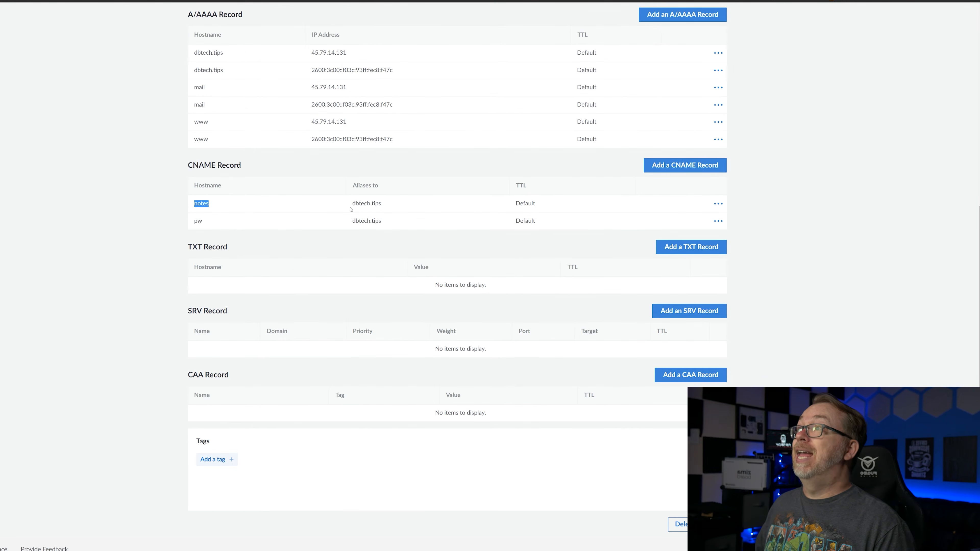
{"action": "left_click_drag", "start_coordinate": [353, 204], "coordinate": [370, 204]}
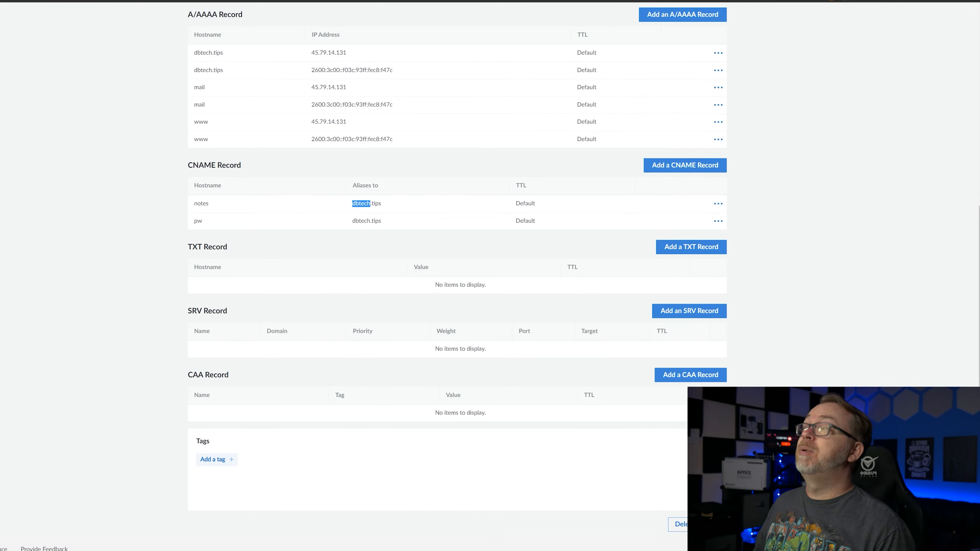
- Switch to Nginx Proxy Manager and open the list of proxy hosts
{"action": "left_click", "coordinate": [340, 0]}
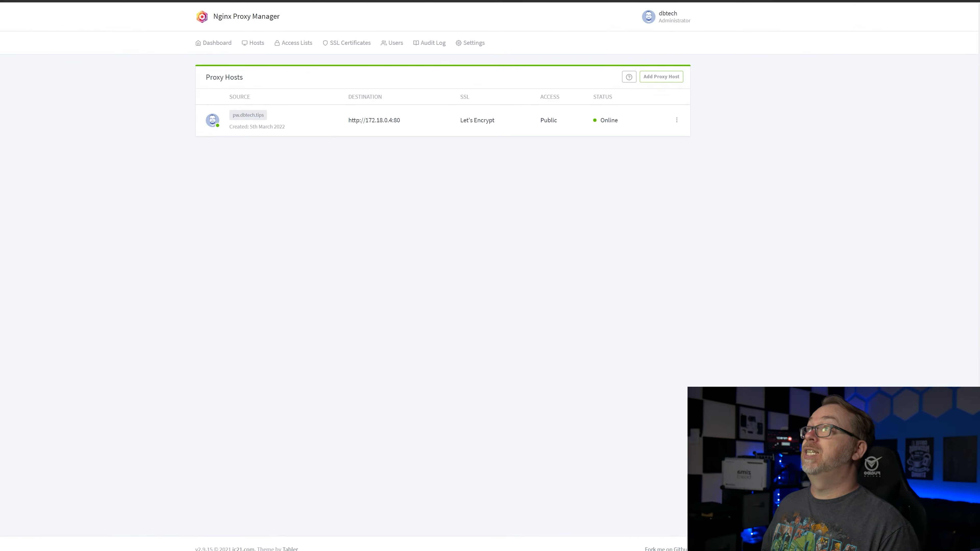
{"action": "left_click", "coordinate": [212, 43]}
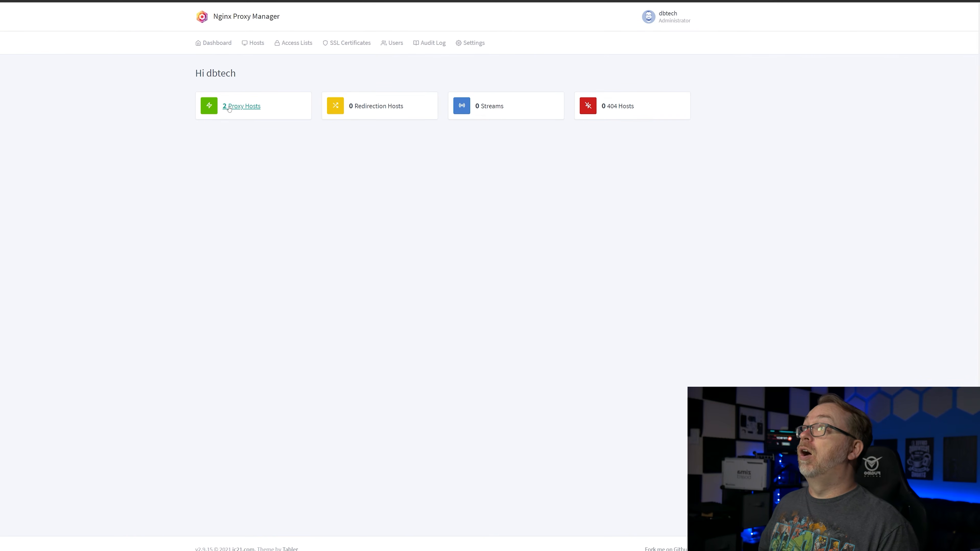
{"action": "left_click", "coordinate": [253, 43]}
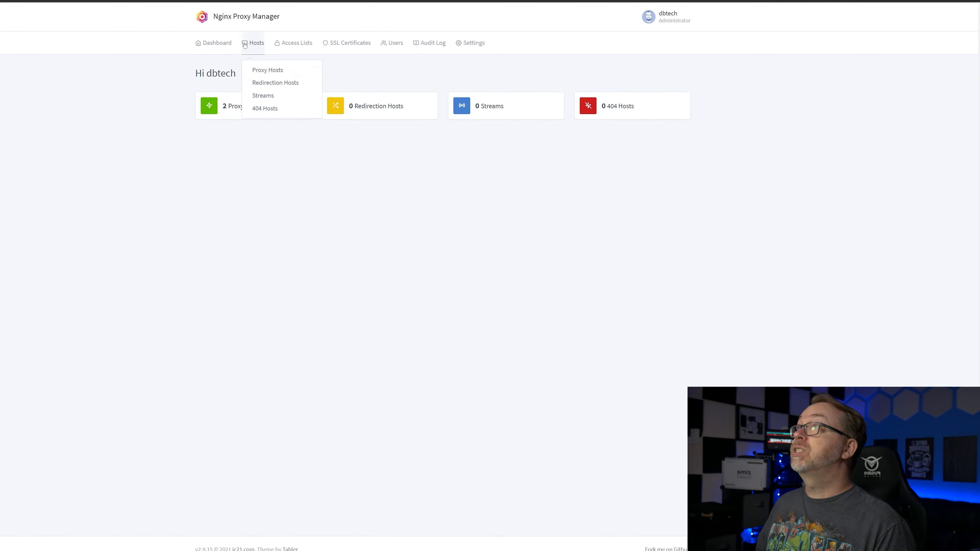
{"action": "left_click", "coordinate": [255, 69]}
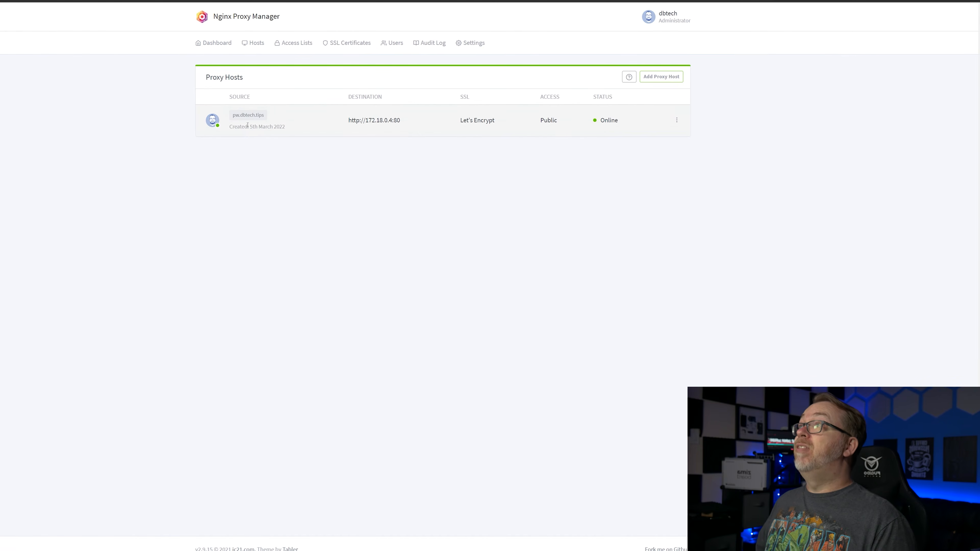
{"action": "right_click", "coordinate": [331, 97]}
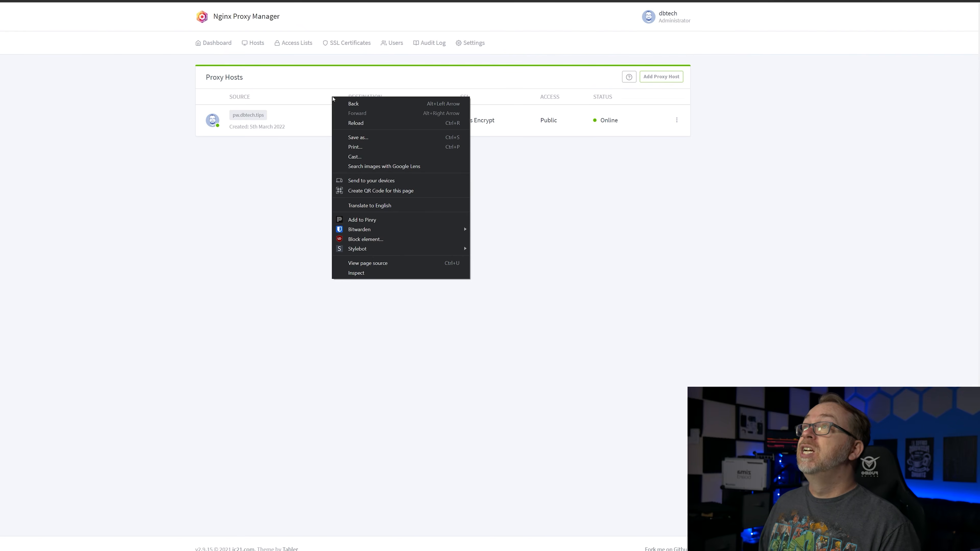
{"action": "left_click", "coordinate": [307, 180]}
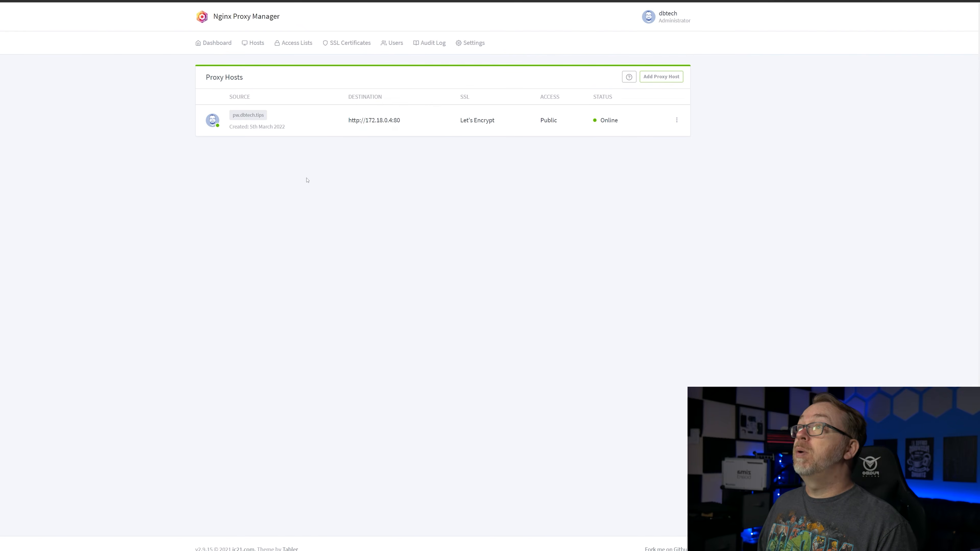
- Start a new proxy host with the domain name notes.dbtech.tips
{"action": "left_click", "coordinate": [658, 77]}
{"action": "left_click", "coordinate": [445, 86]}
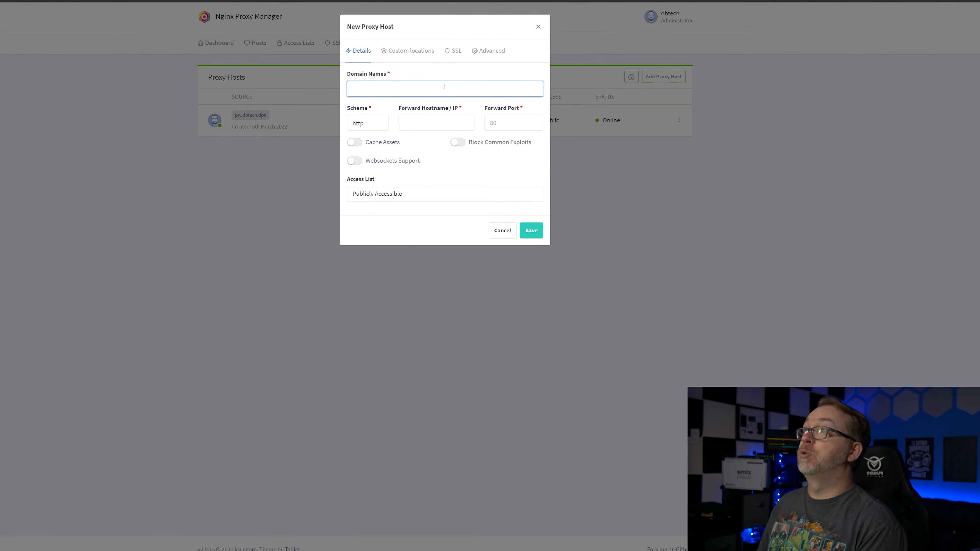
{"action": "type", "text": "notes.dbtech"}
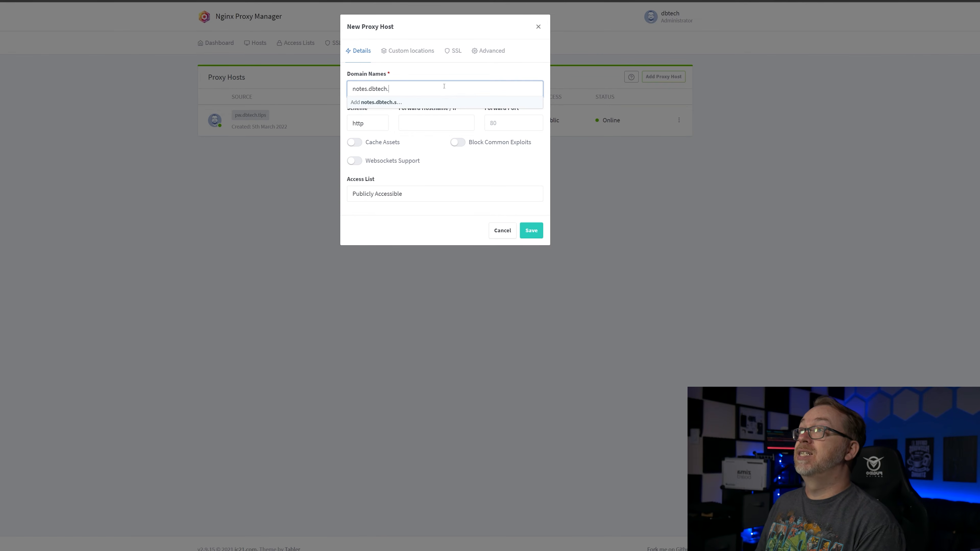
{"action": "type", "text": ".tips"}
{"action": "key", "text": "Return"}
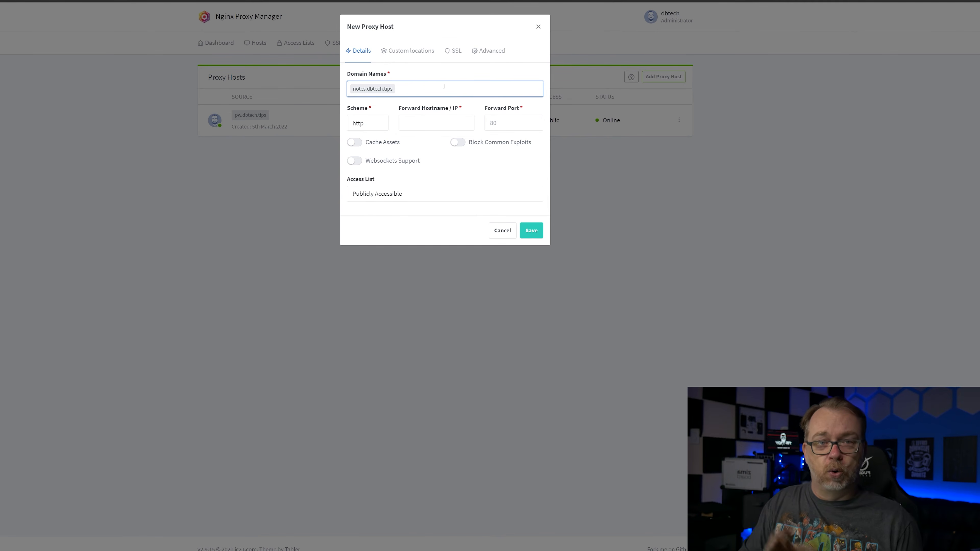
- Copy the bookstack container's IP address from its Portainer stack and use it as the proxy host's forward hostname, 172.18.0.6
{"action": "left_click", "coordinate": [408, 119]}
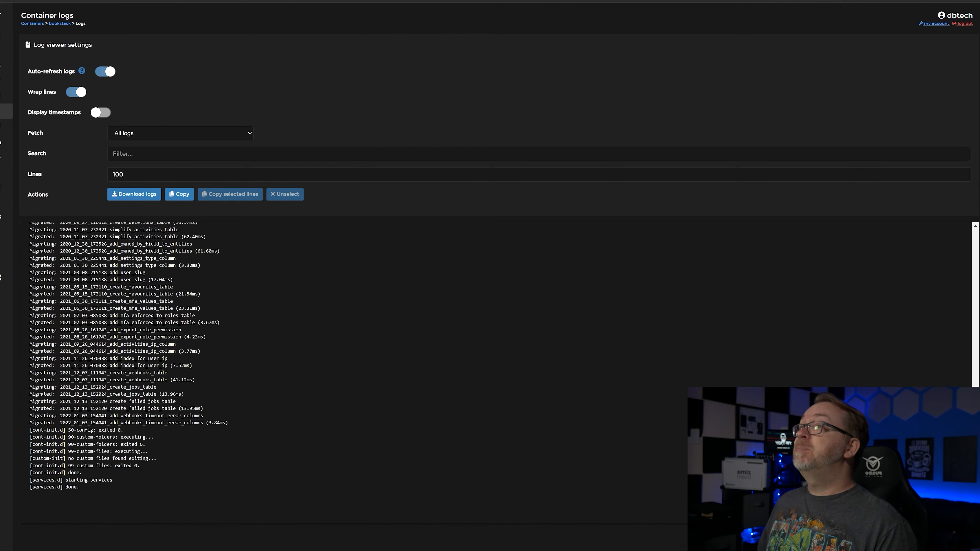
{"action": "key", "text": "alt+Left"}
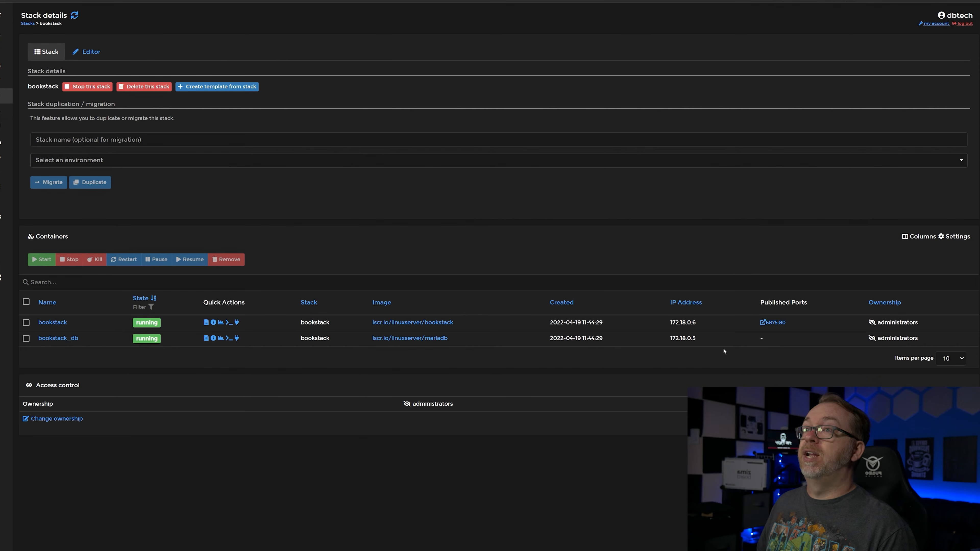
{"action": "double_click", "coordinate": [677, 323]}
{"action": "right_click", "coordinate": [683, 323]}
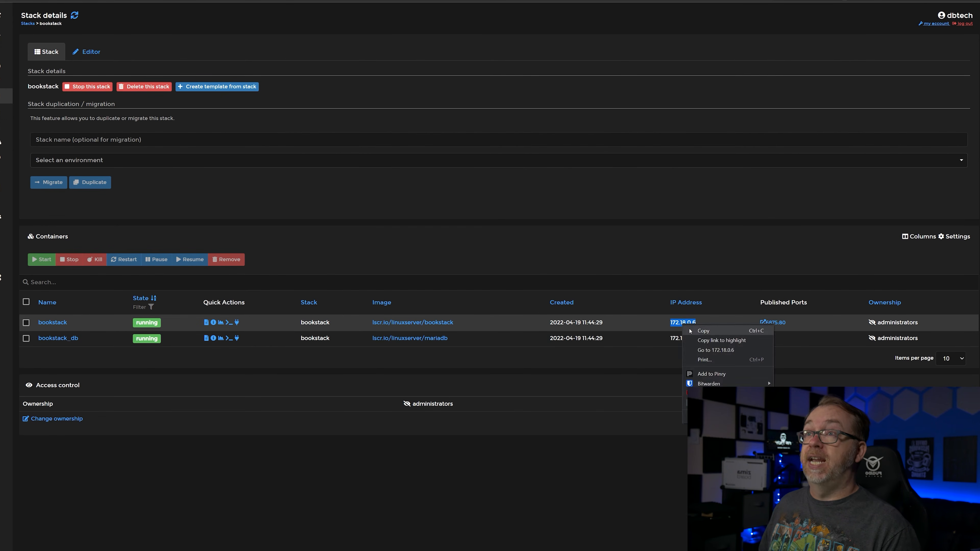
{"action": "left_click", "coordinate": [695, 329]}
{"action": "left_click", "coordinate": [501, 1]}
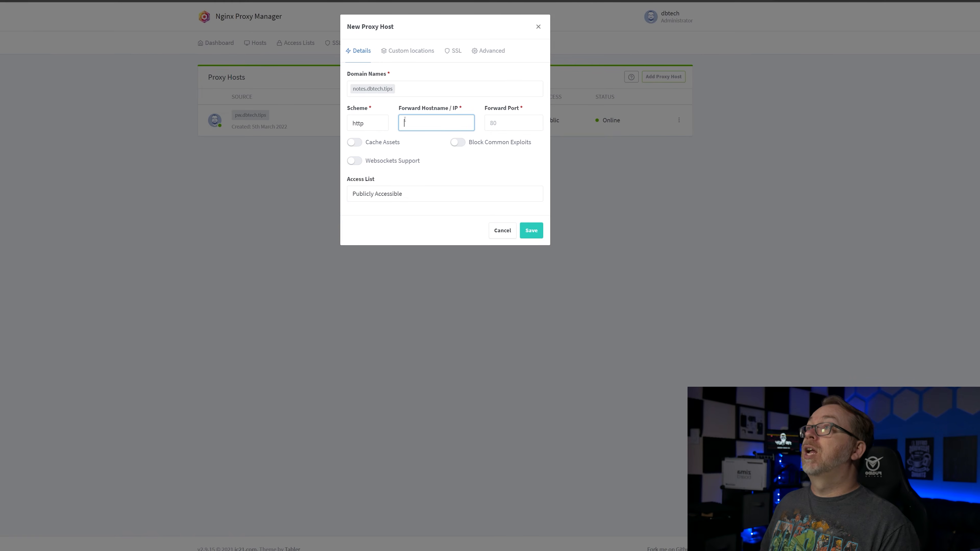
{"action": "key", "text": "ctrl+v"}
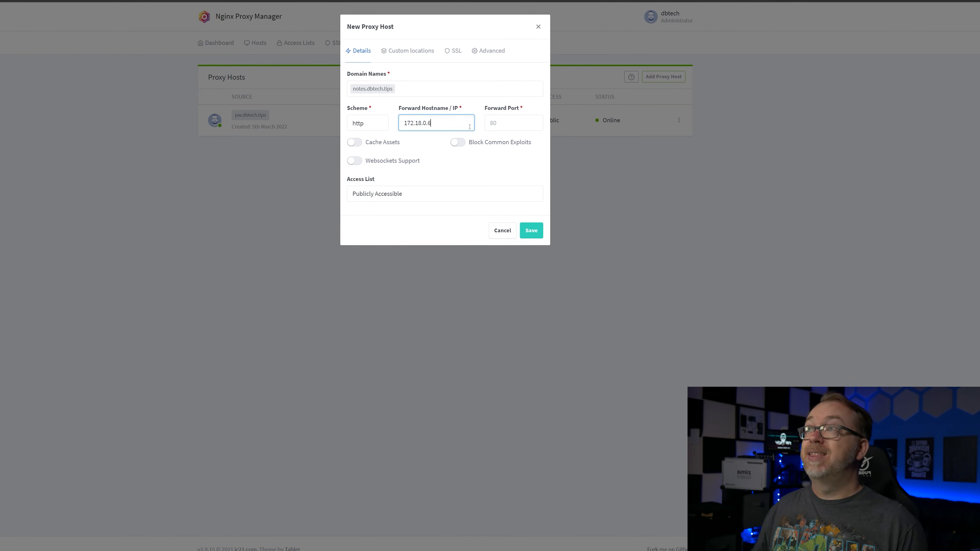
- Set the forward port to 80 and compare it with the bookstack container's published ports in Portainer
{"action": "key", "text": "Tab"}
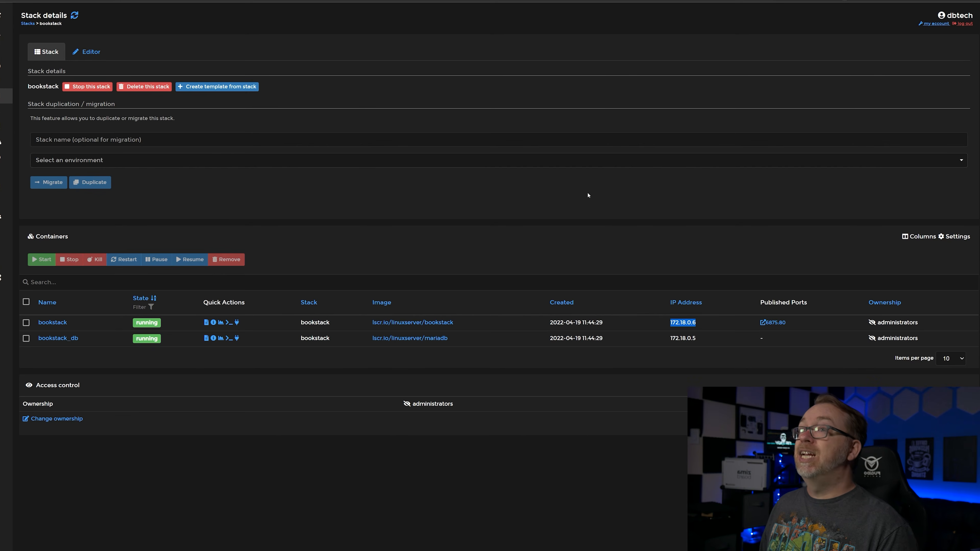
{"action": "left_click", "coordinate": [808, 328]}
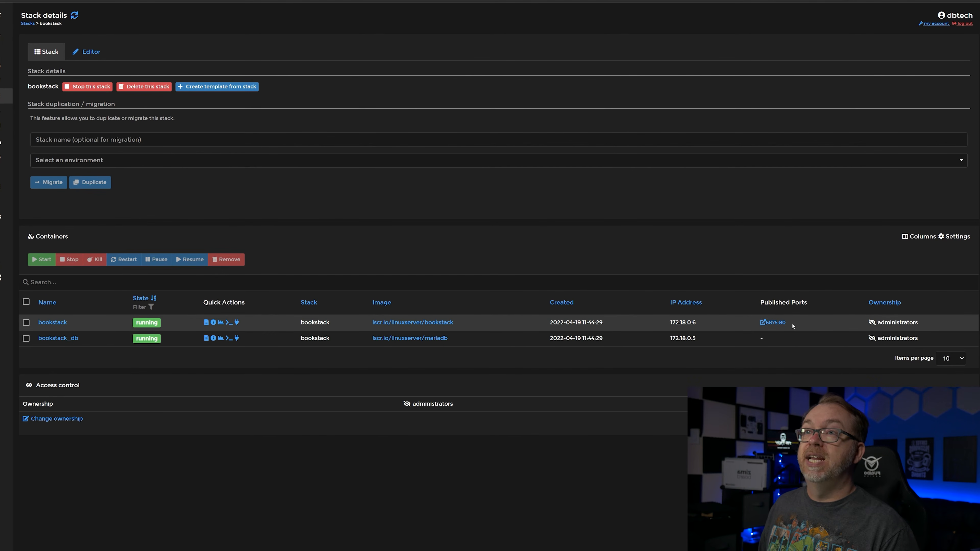
{"action": "left_click_drag", "start_coordinate": [793, 326], "coordinate": [779, 323]}
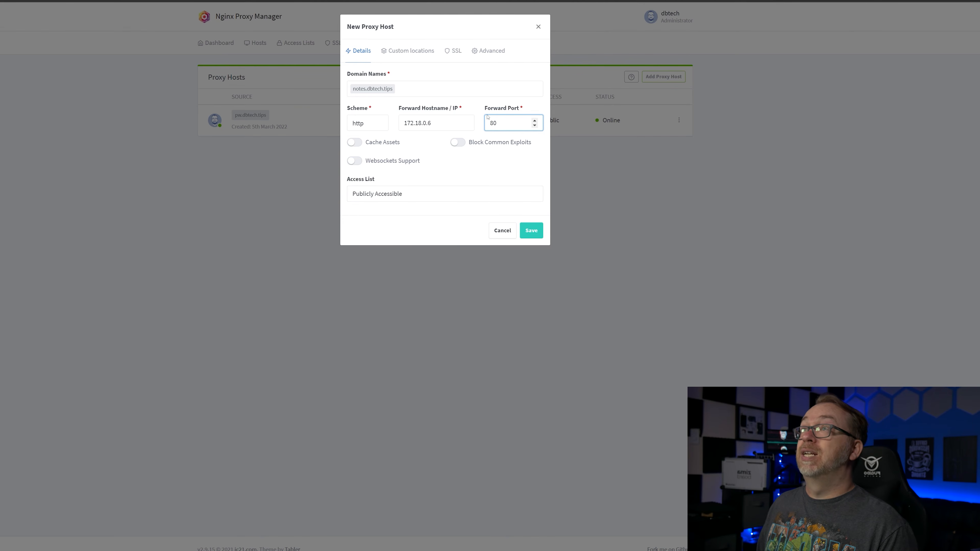
- Enable Cache Assets, Block Common Exploits and Websockets Support for the new proxy host
{"action": "left_click", "coordinate": [355, 143]}
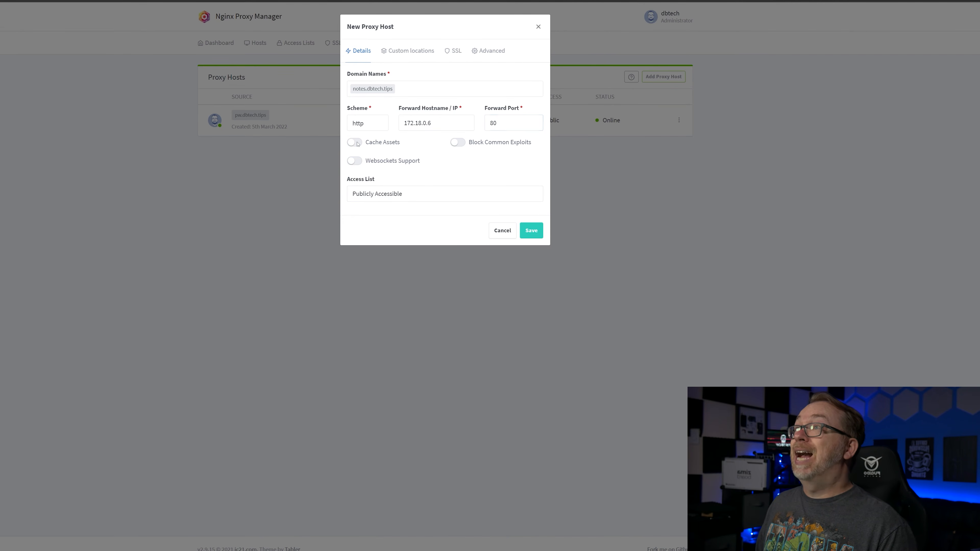
{"action": "left_click", "coordinate": [458, 142]}
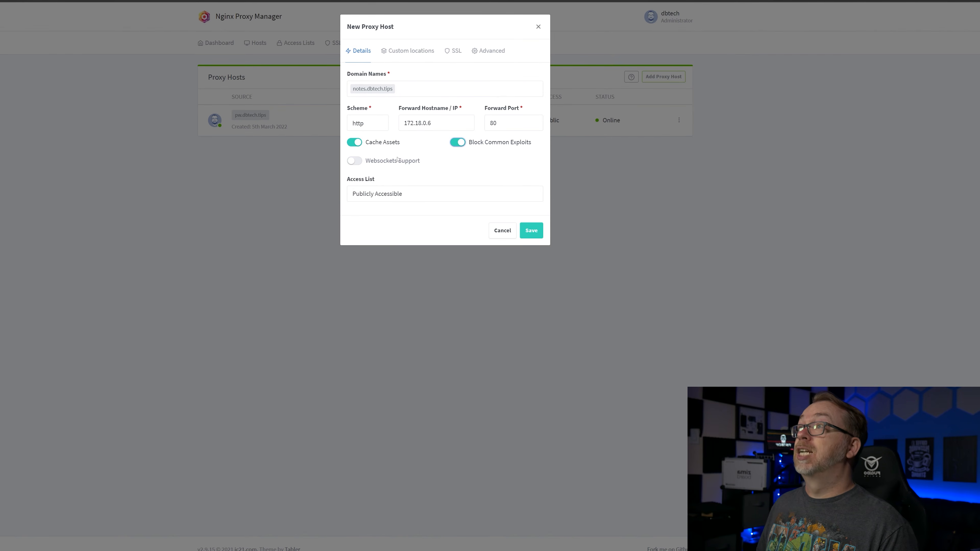
{"action": "left_click", "coordinate": [356, 161]}
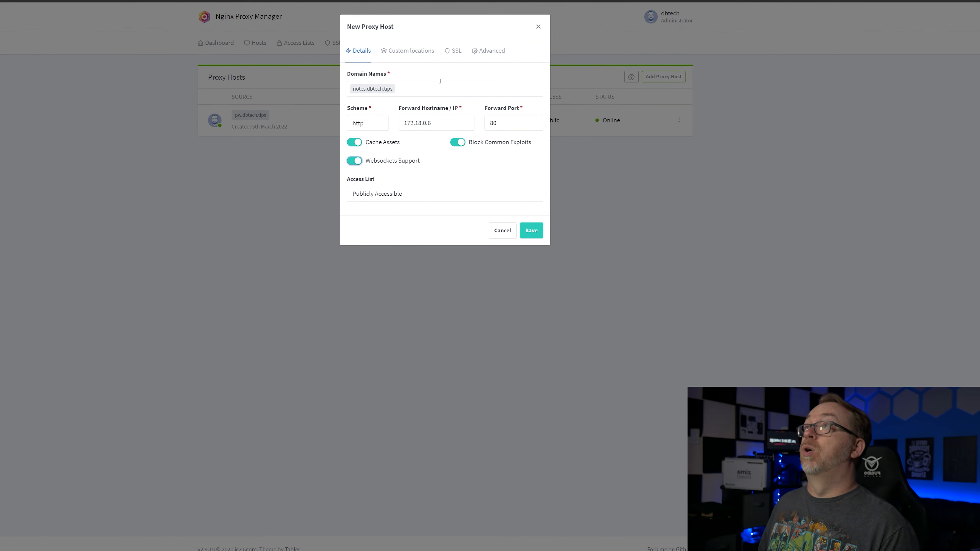
- Request a new SSL certificate with Force SSL, HTTP/2, HSTS and HSTS Subdomains, agreeing to the Let's Encrypt terms, and save the proxy host
{"action": "left_click", "coordinate": [454, 51]}
{"action": "left_click", "coordinate": [420, 89]}
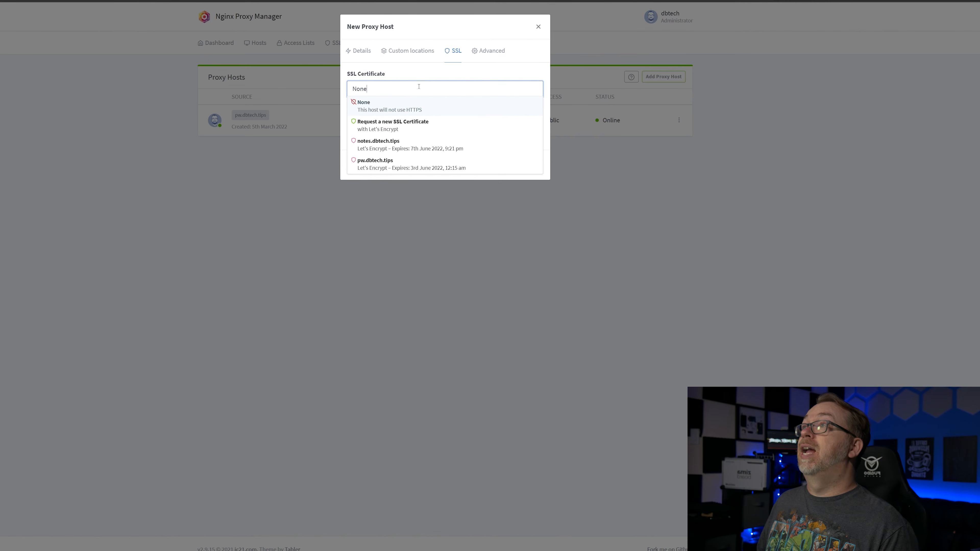
{"action": "left_click", "coordinate": [451, 127]}
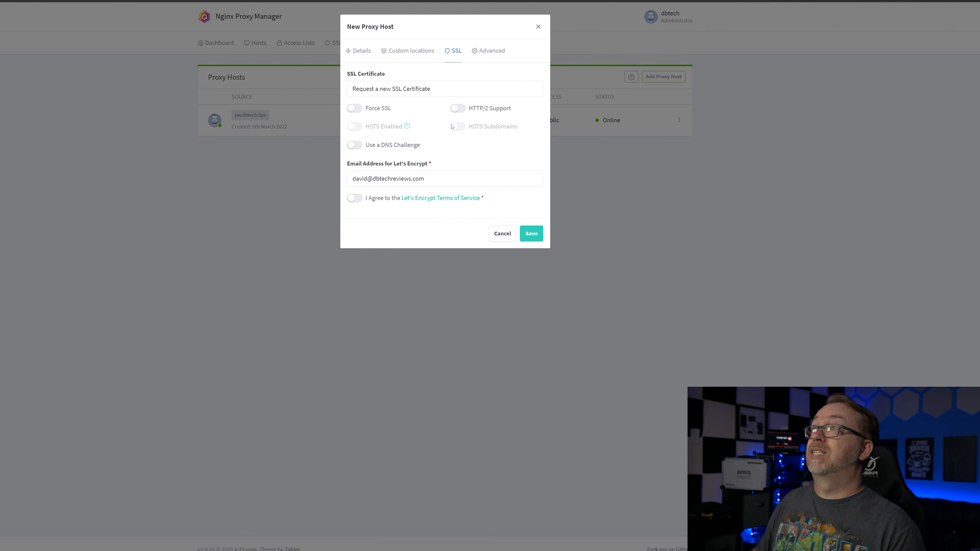
{"action": "left_click", "coordinate": [380, 111]}
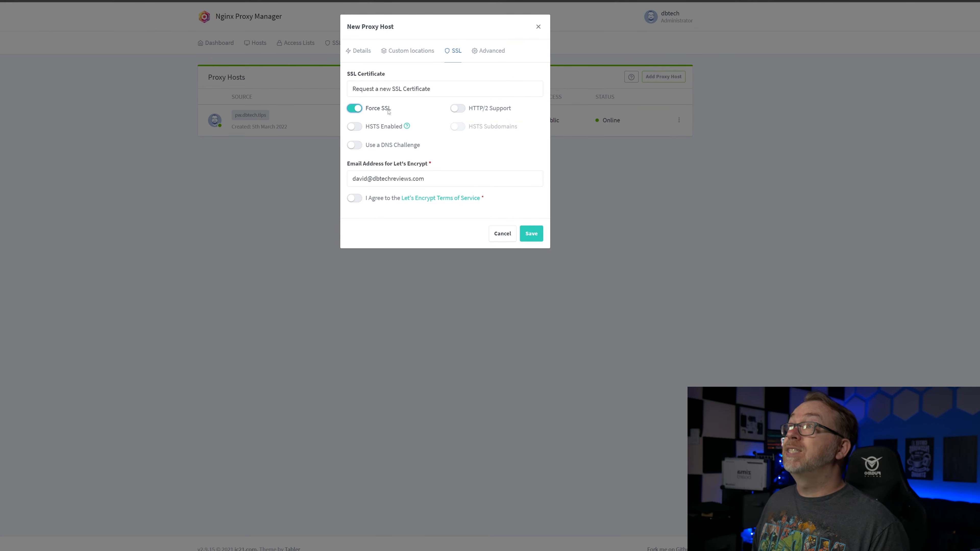
{"action": "left_click", "coordinate": [458, 109]}
{"action": "left_click", "coordinate": [377, 129]}
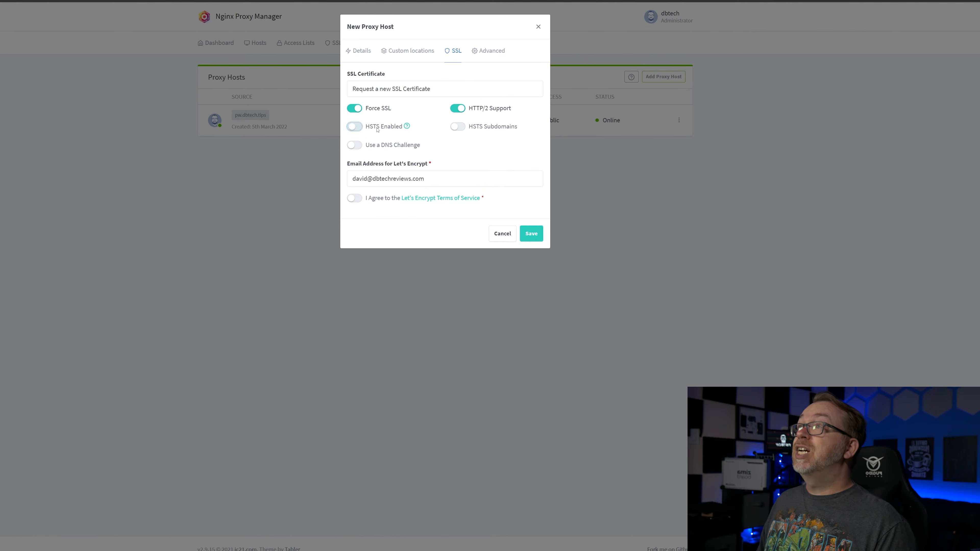
{"action": "left_click", "coordinate": [479, 127]}
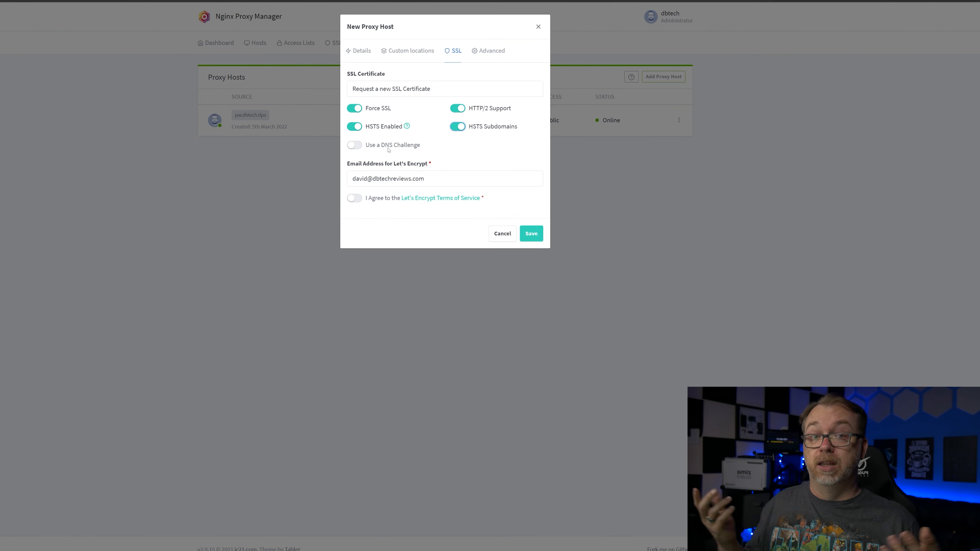
{"action": "left_click", "coordinate": [359, 199]}
{"action": "left_click", "coordinate": [531, 238]}
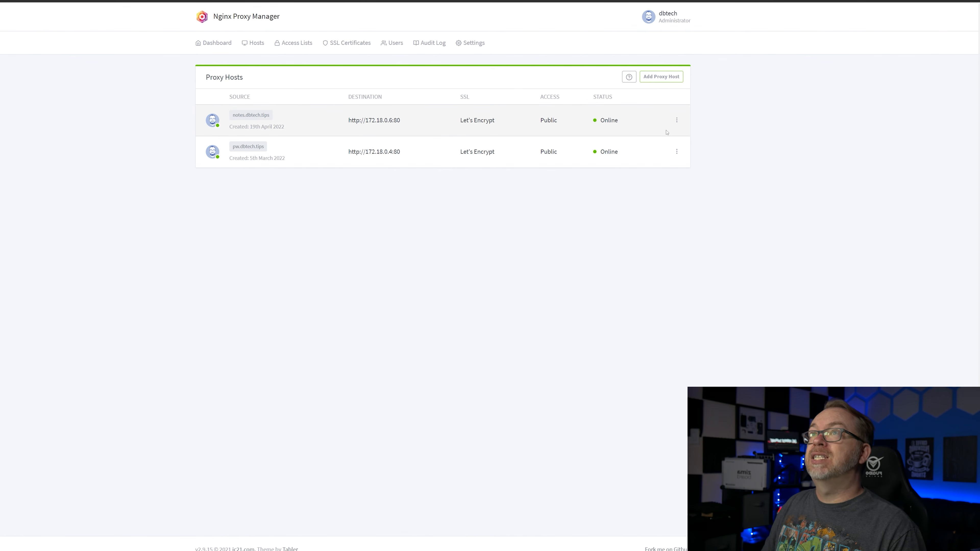
- Edit the notes.dbtech.tips proxy host to enable Force SSL, HSTS, HTTP/2 Support and HSTS Subdomains, and save it
{"action": "left_click", "coordinate": [677, 122]}
{"action": "left_click", "coordinate": [643, 151]}
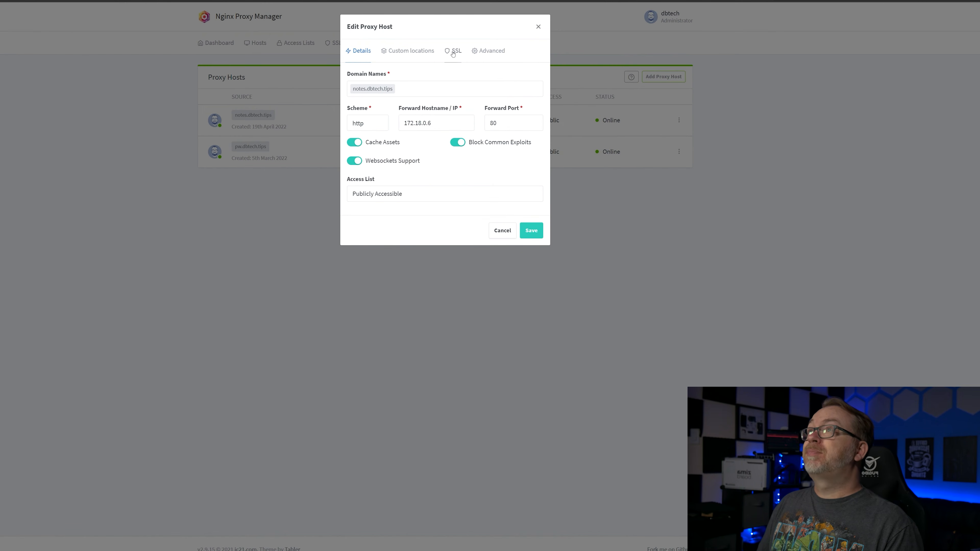
{"action": "left_click", "coordinate": [453, 54]}
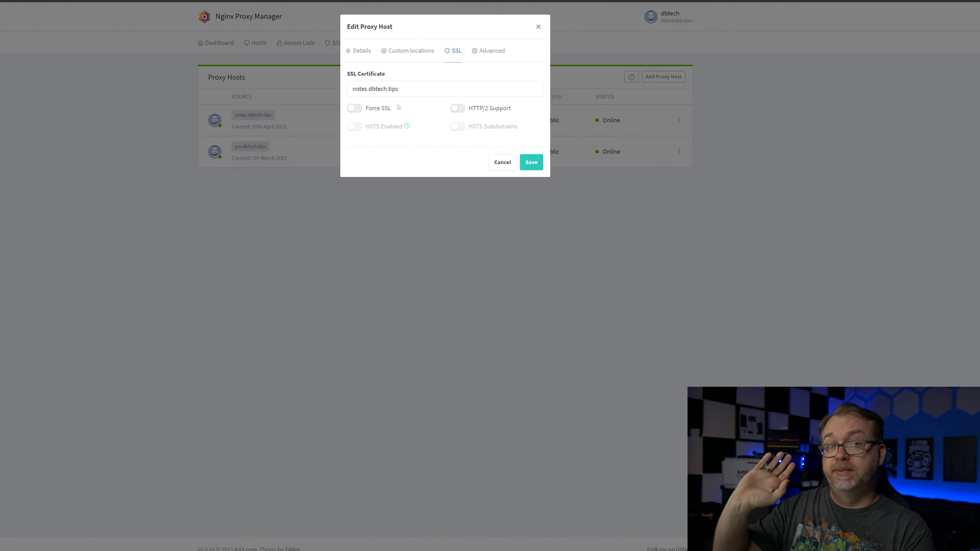
{"action": "left_click", "coordinate": [384, 108]}
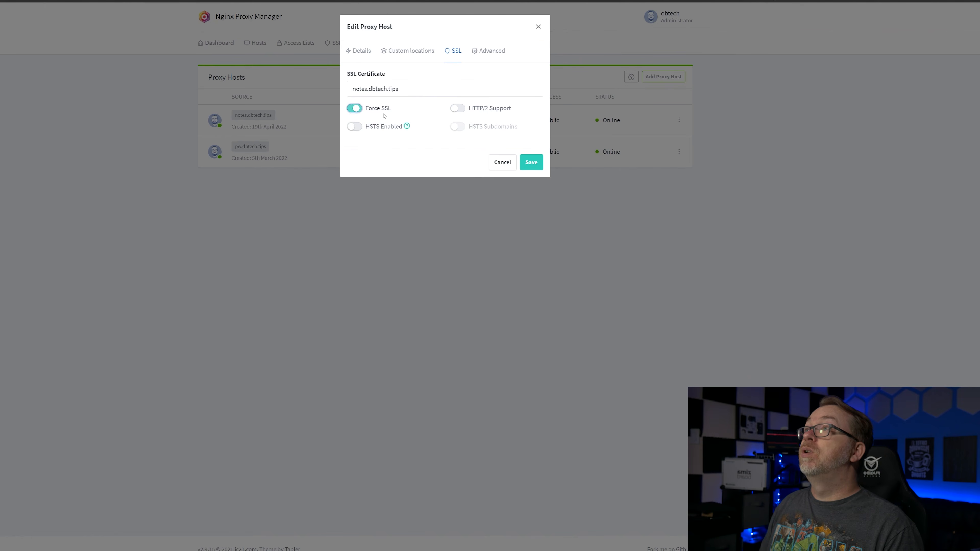
{"action": "left_click", "coordinate": [382, 128]}
{"action": "left_click", "coordinate": [458, 108]}
{"action": "left_click", "coordinate": [458, 127]}
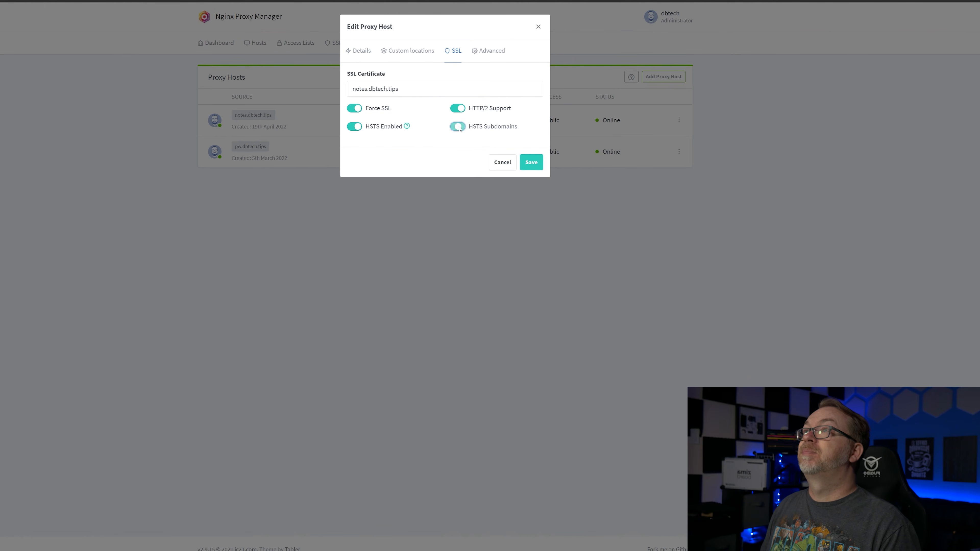
{"action": "left_click", "coordinate": [531, 163]}
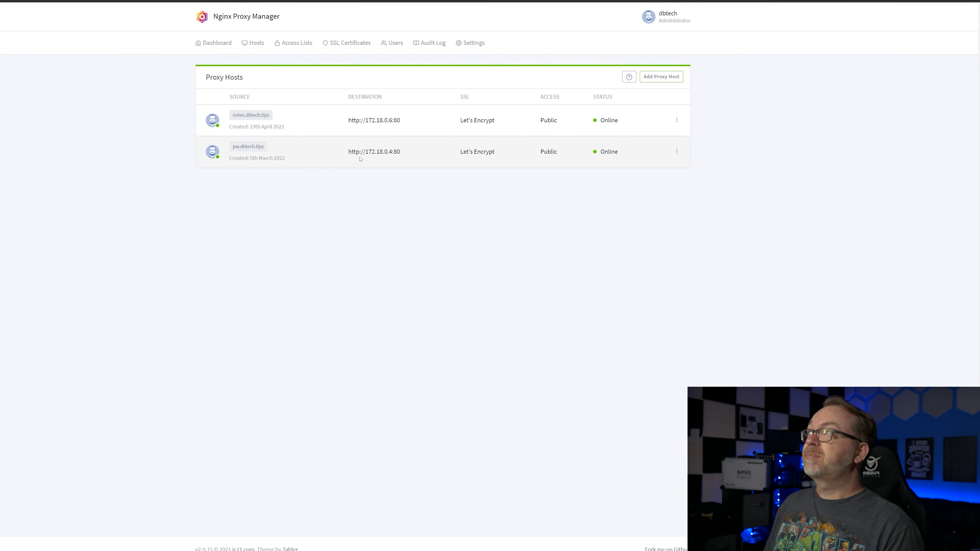
- Open the notes.dbtech.tips site and log in to BookStack with the default admin e-mail and password, dismissing the offer to save the password
{"action": "left_click", "coordinate": [244, 115]}
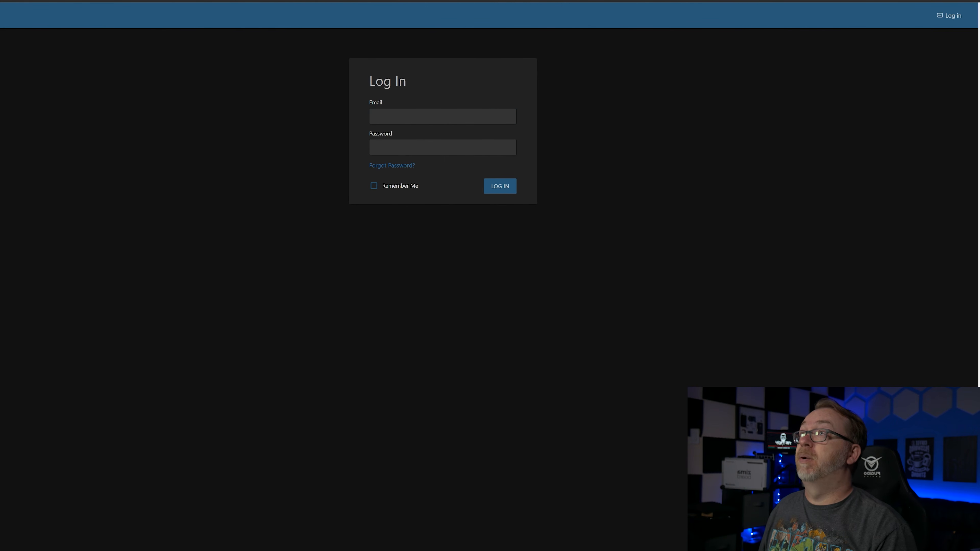
{"action": "left_click", "coordinate": [391, 122]}
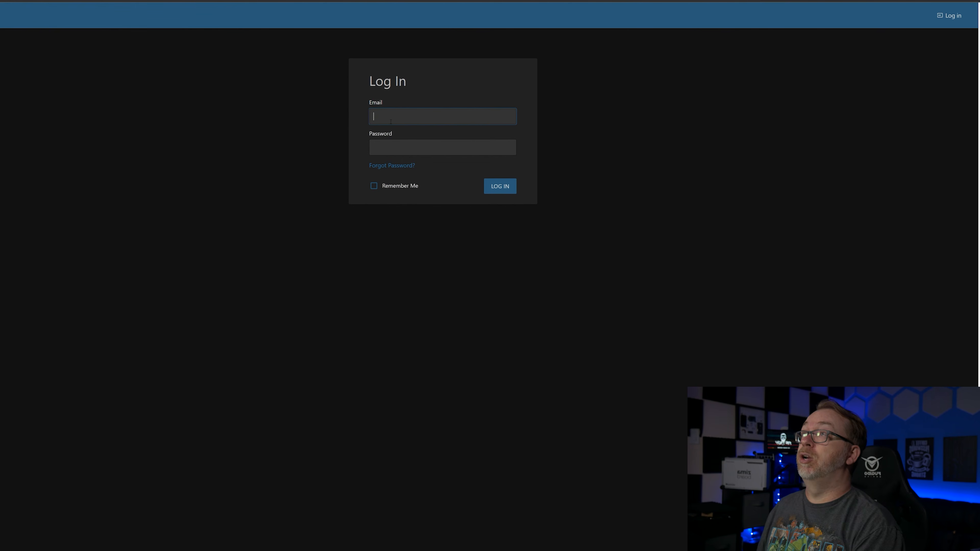
{"action": "type", "text": "admin@admin.co"}
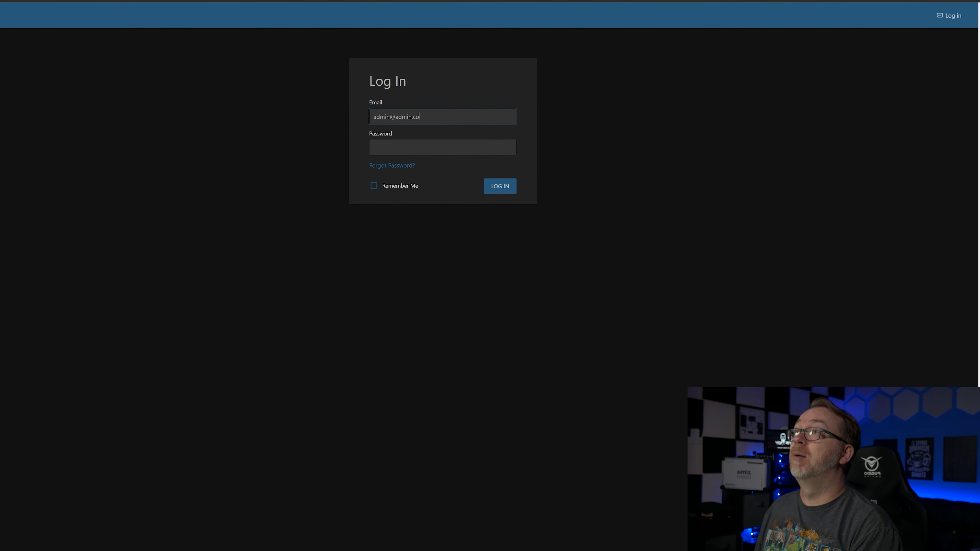
{"action": "type", "text": "m"}
{"action": "key", "text": "Tab"}
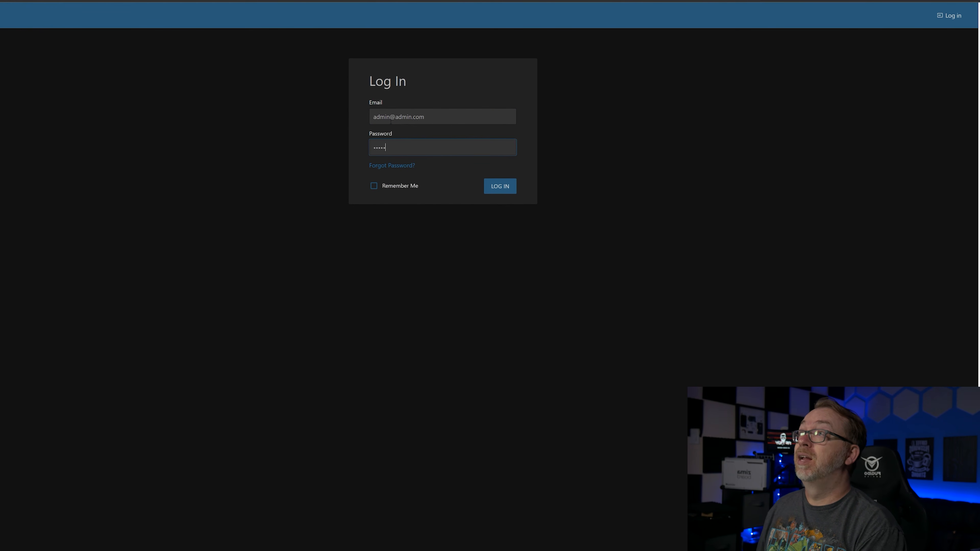
{"action": "key", "text": "Return"}
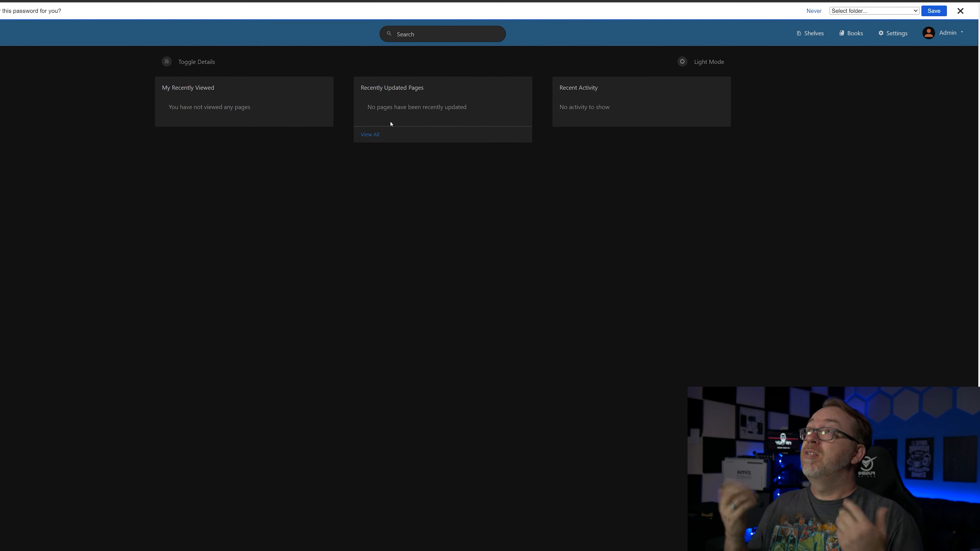
{"action": "left_click", "coordinate": [959, 11]}
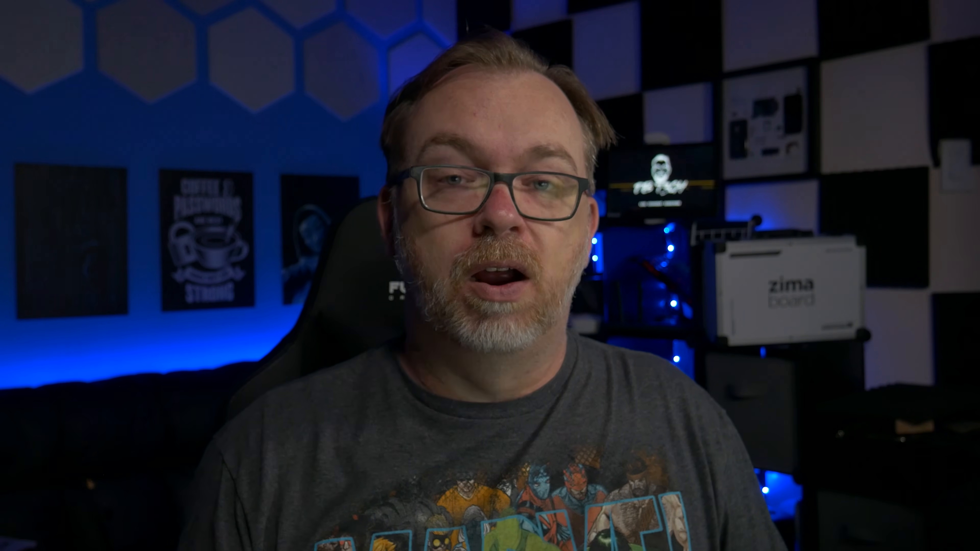